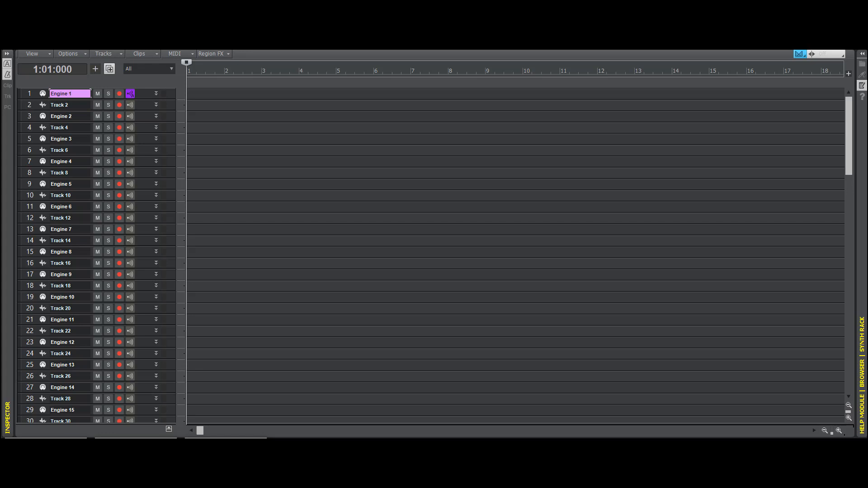
# - Expand the docked plug-in browser and look through the instruments in the Guitar category
pyautogui.click(863, 54)
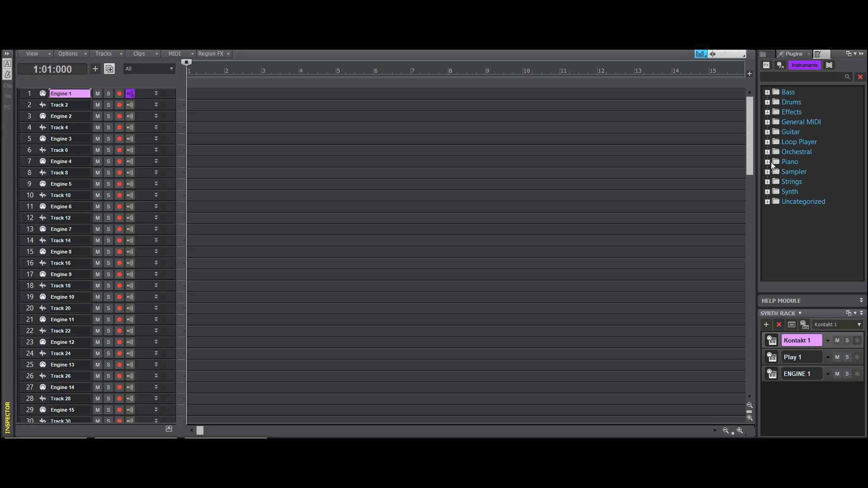
pyautogui.click(767, 132)
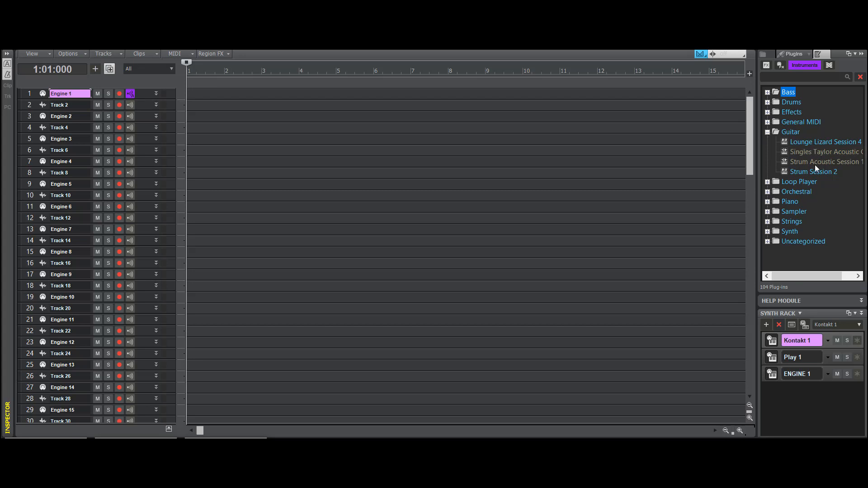
pyautogui.click(768, 132)
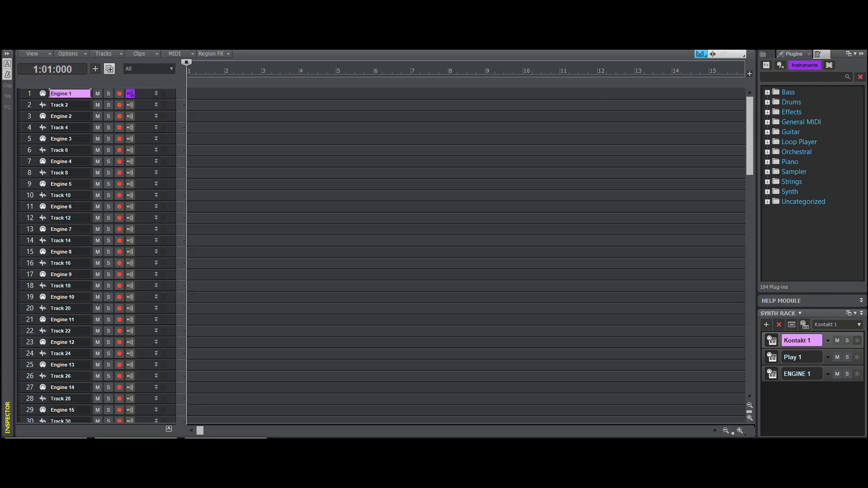
# - Examine the full track list, from the Engine tracks through the Play and Kontakt tracks
pyautogui.click(60, 251)
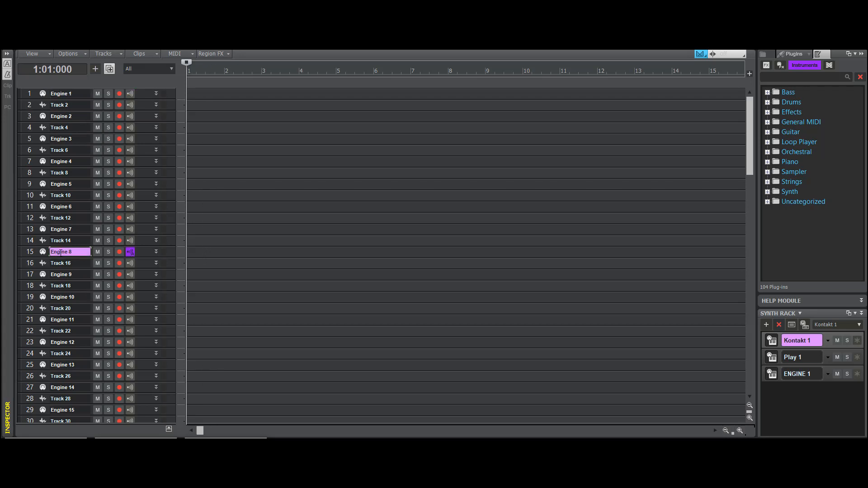
pyautogui.click(77, 263)
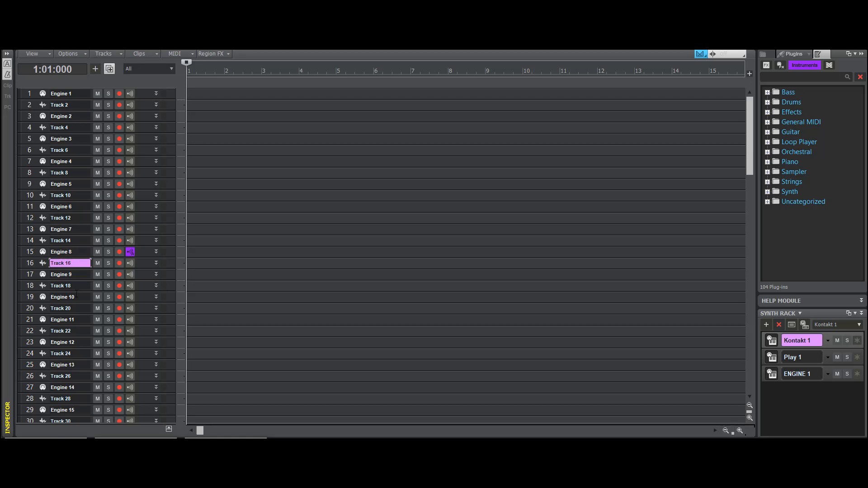
pyautogui.scroll(-13, 77, 292)
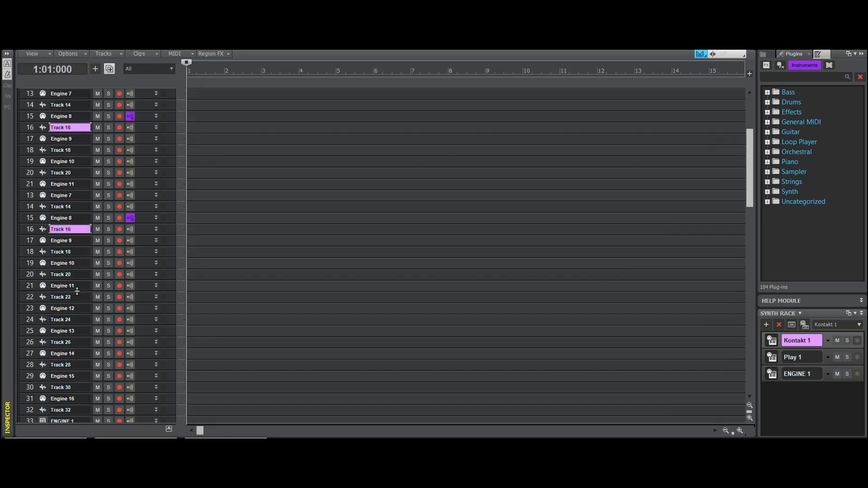
pyautogui.scroll(-4, 64, 317)
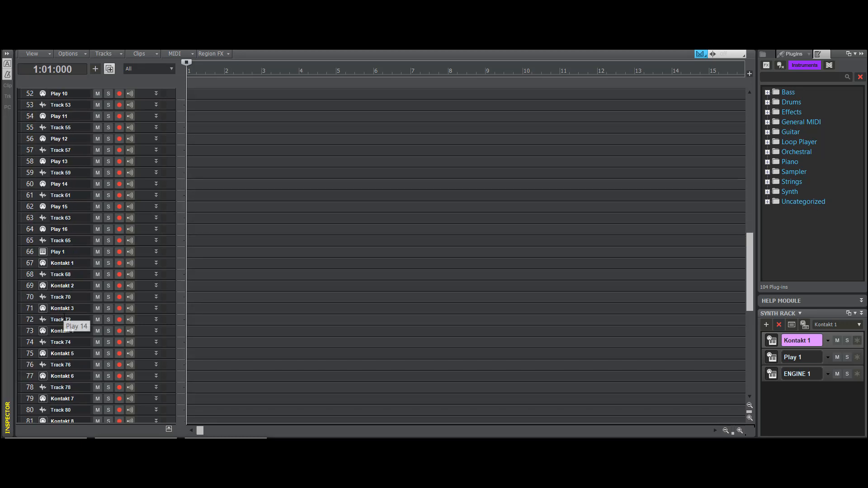
pyautogui.scroll(-9, 76, 171)
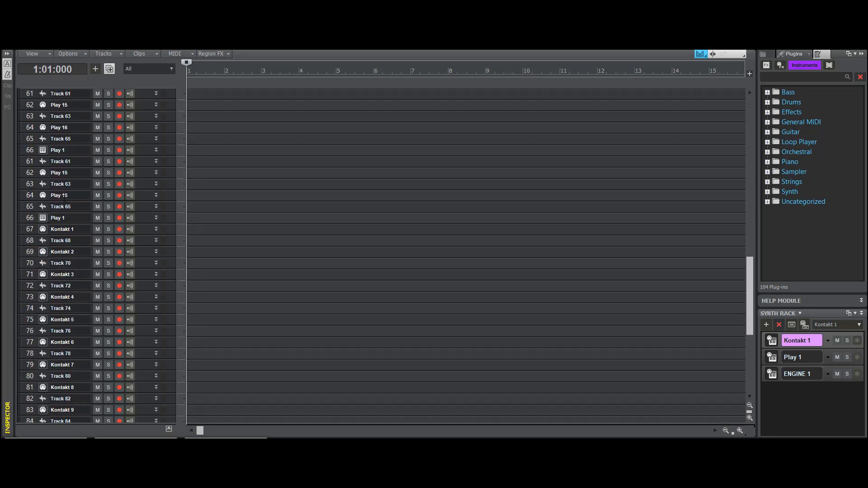
pyautogui.scroll(1, 84, 312)
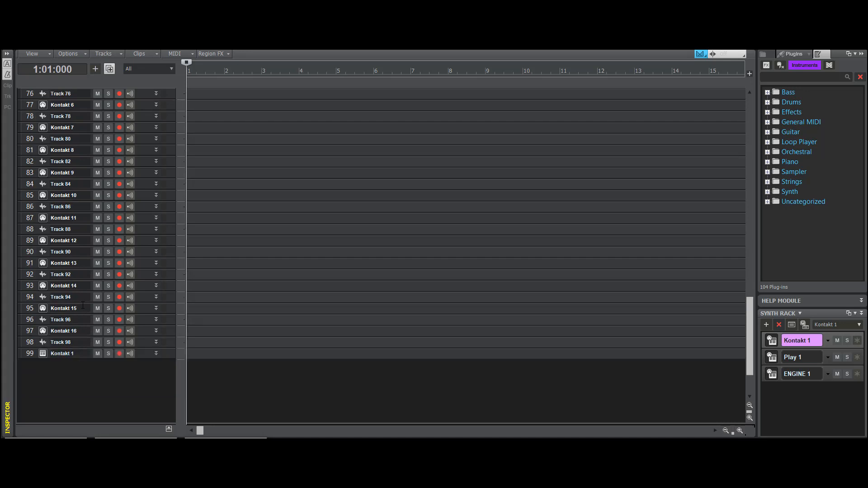
pyautogui.scroll(5, 92, 254)
pyautogui.scroll(20, 91, 254)
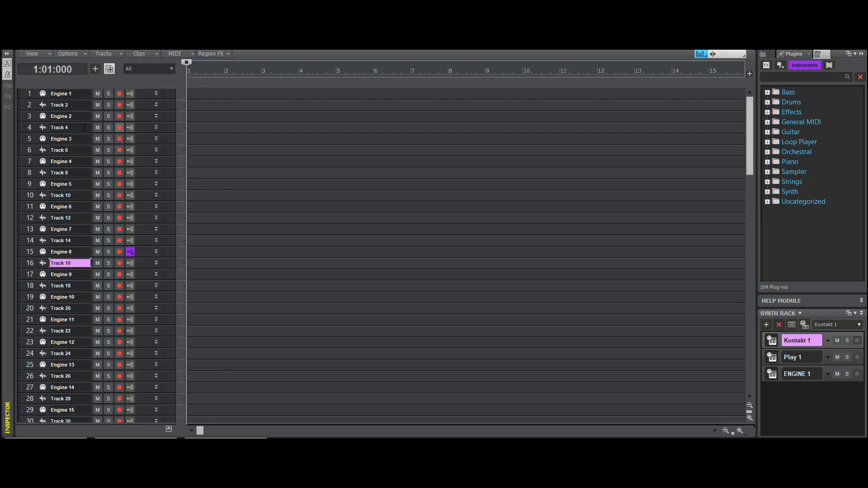
# - Insert a new MIDI track and a new audio track above the Engine 1 track
pyautogui.click(131, 94)
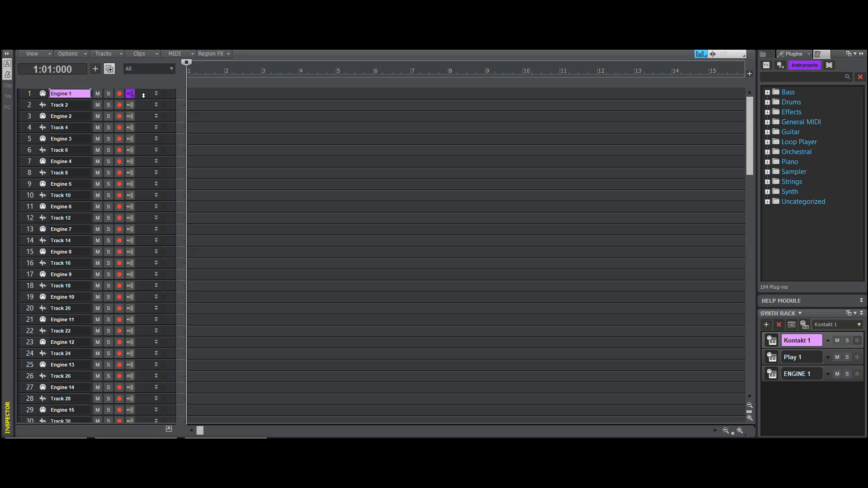
pyautogui.rightClick(144, 96)
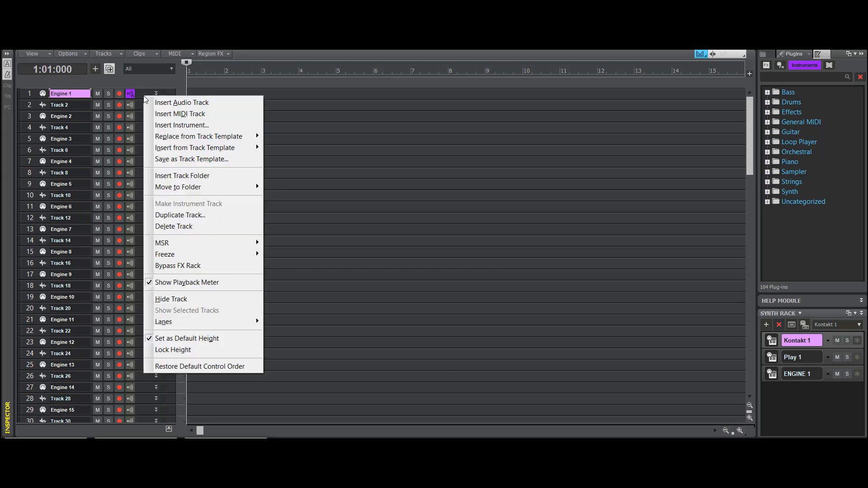
pyautogui.click(161, 114)
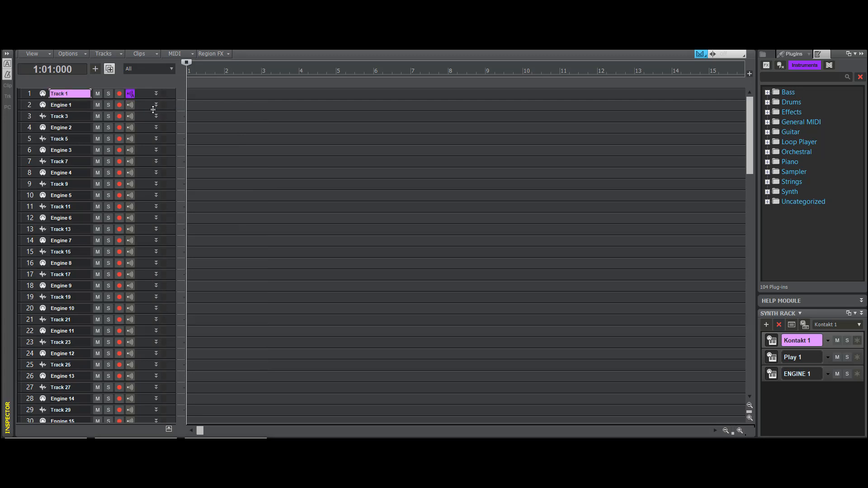
pyautogui.rightClick(148, 105)
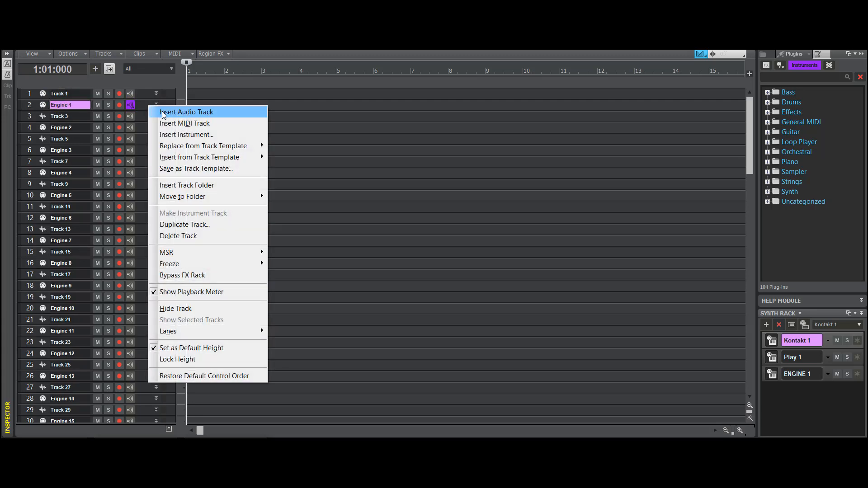
pyautogui.click(186, 112)
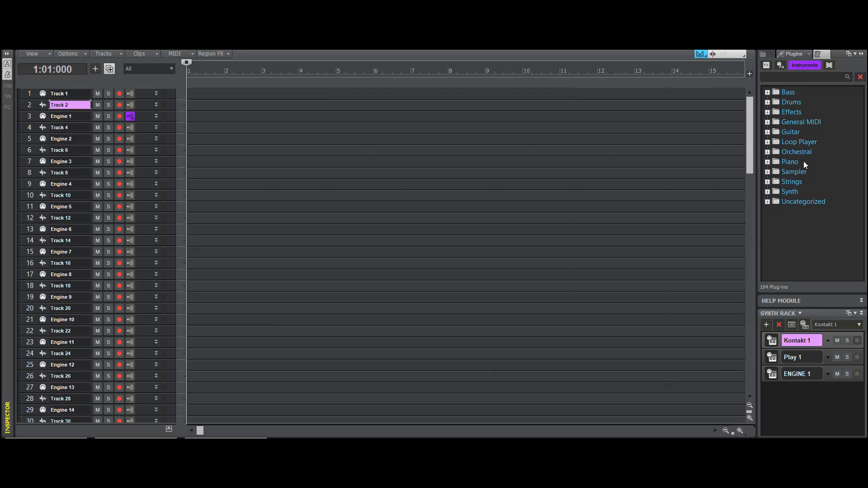
# - Insert the ARP ODYSSEY synth as a simple instrument track with its property page open
pyautogui.click(767, 192)
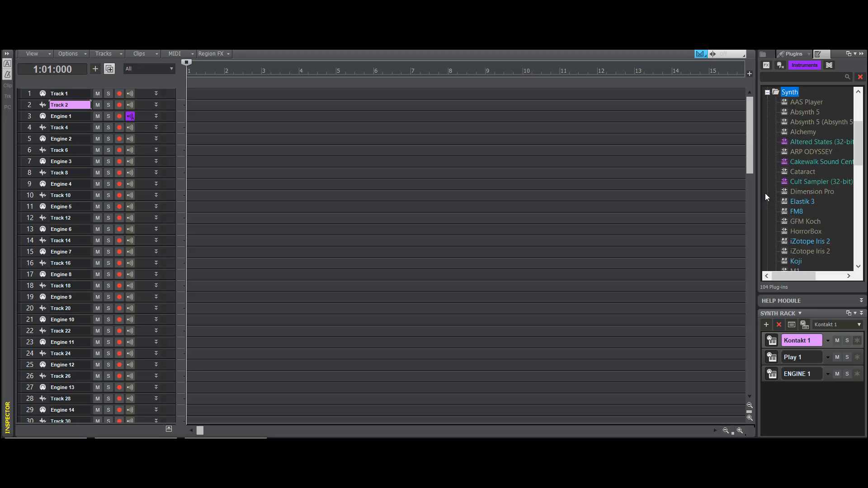
pyautogui.doubleClick(811, 152)
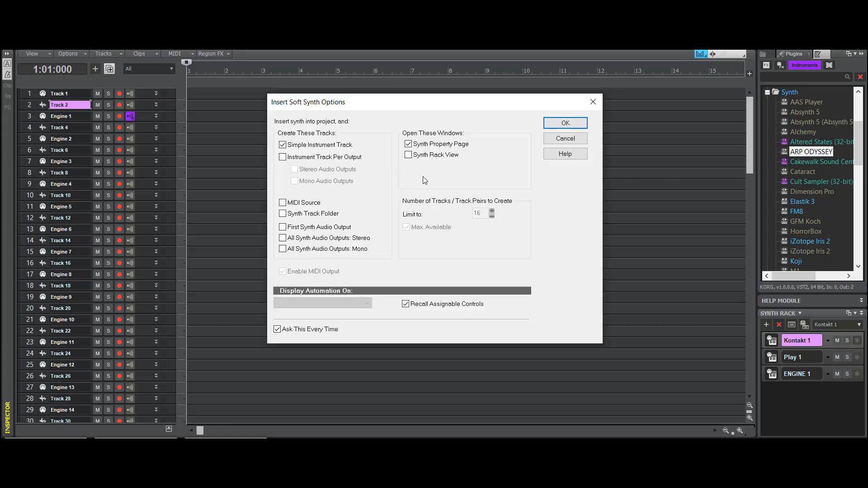
pyautogui.click(552, 126)
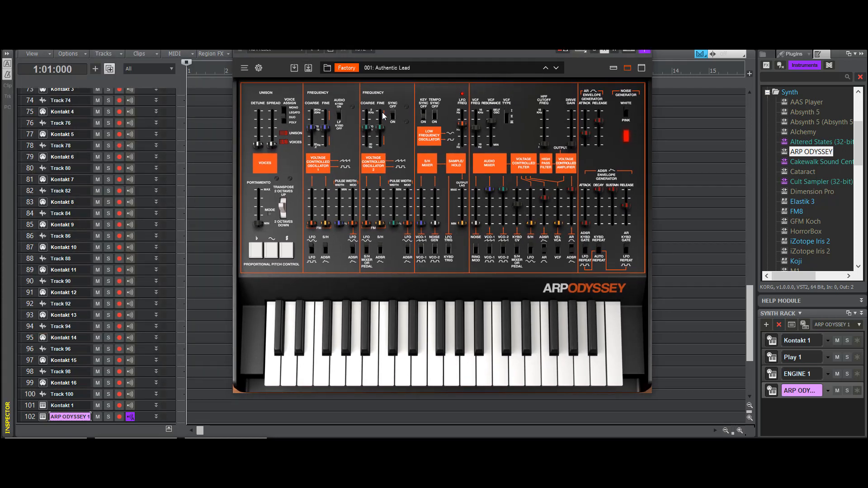
# - Rename the new MIDI track at the start of the track list as 1
pyautogui.scroll(7, 115, 136)
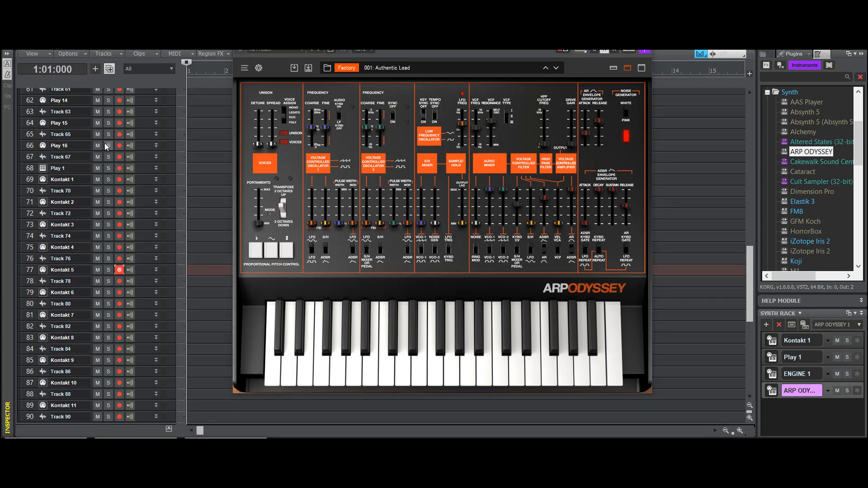
pyautogui.scroll(17, 134, 186)
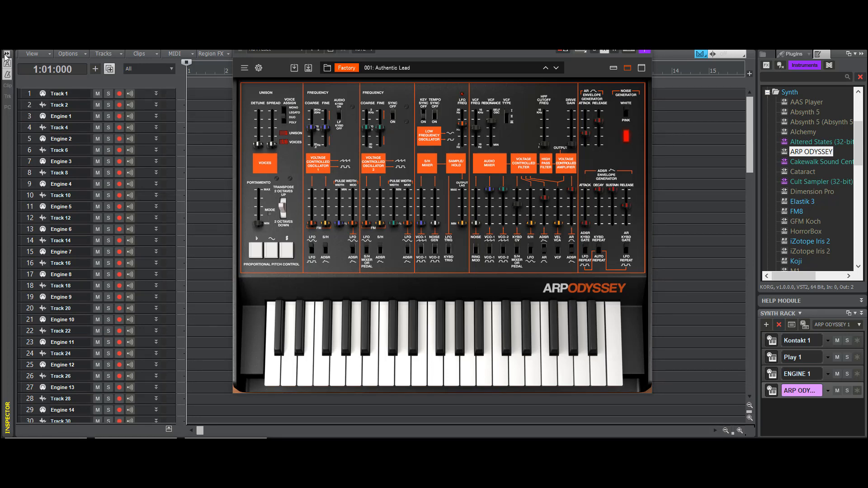
pyautogui.doubleClick(62, 94)
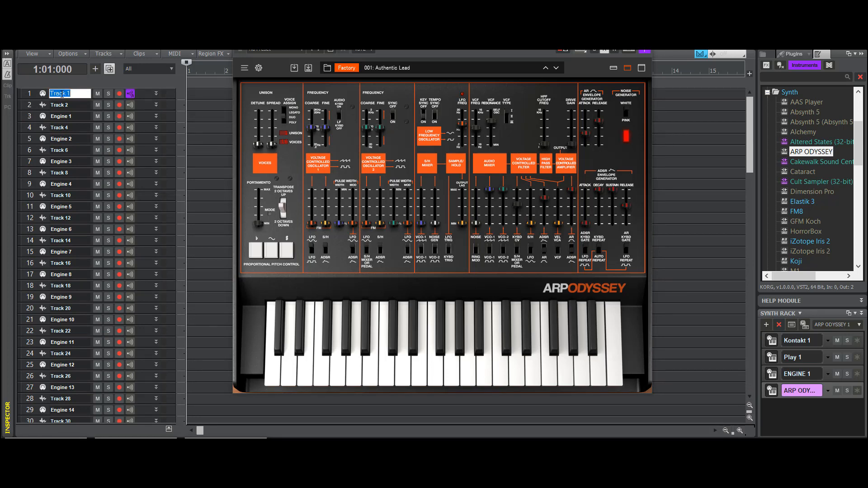
pyautogui.write('1')
pyautogui.press('Return')
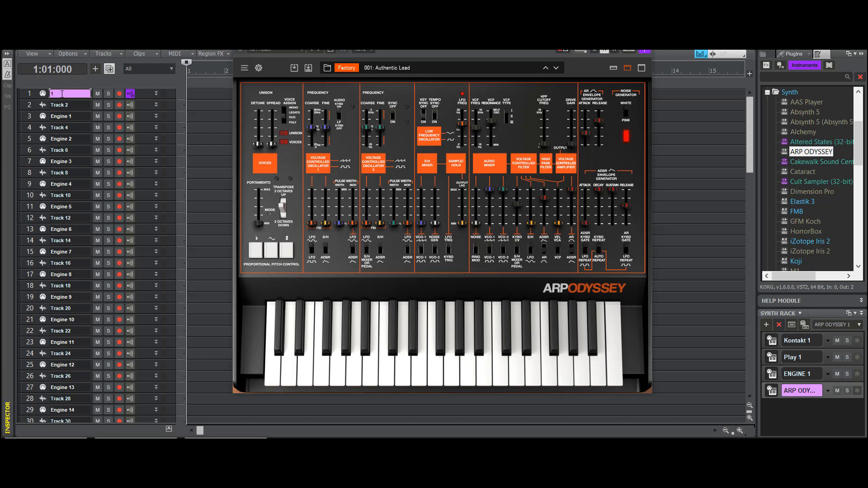
# - Set the input of MIDI track 1 to USB Keystation 88es, MIDI Omni
pyautogui.click(7, 54)
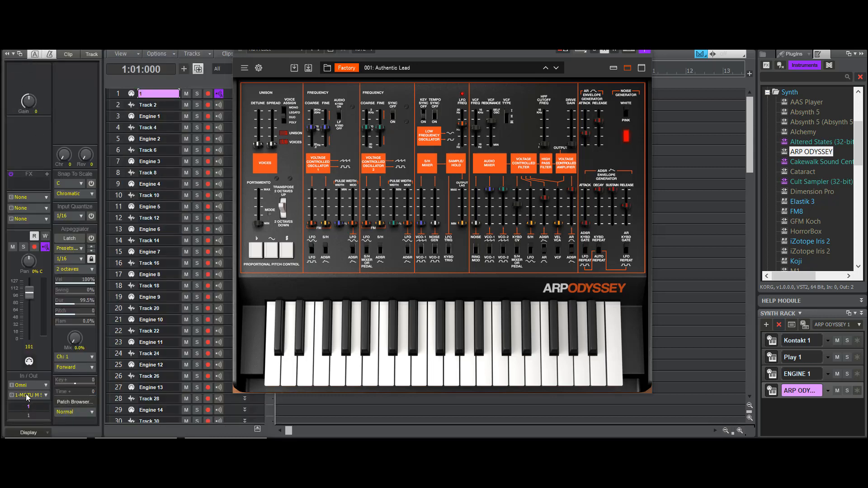
pyautogui.click(45, 386)
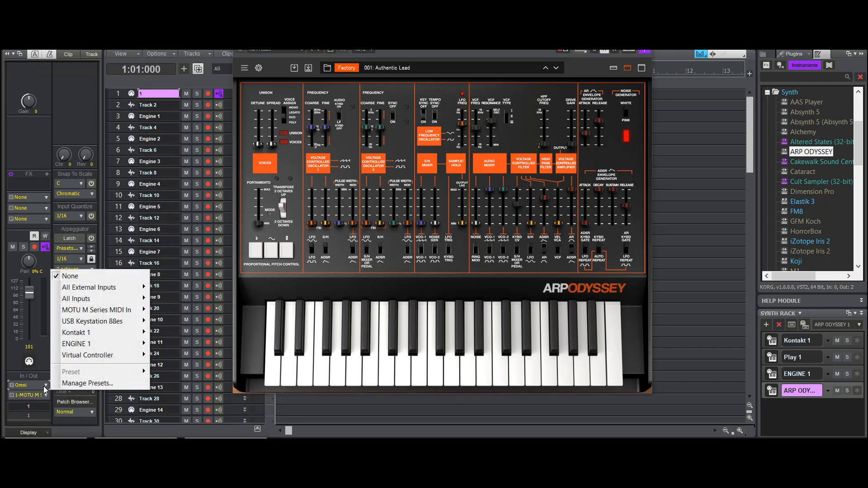
pyautogui.moveTo(100, 322)
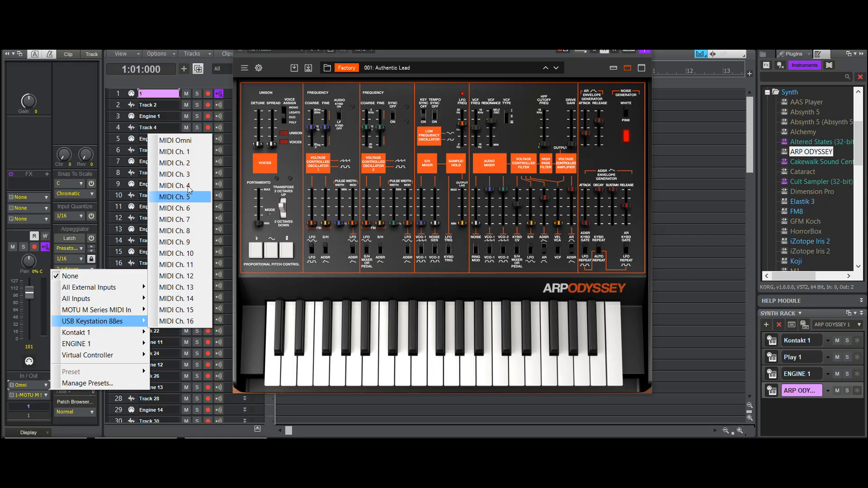
pyautogui.click(196, 144)
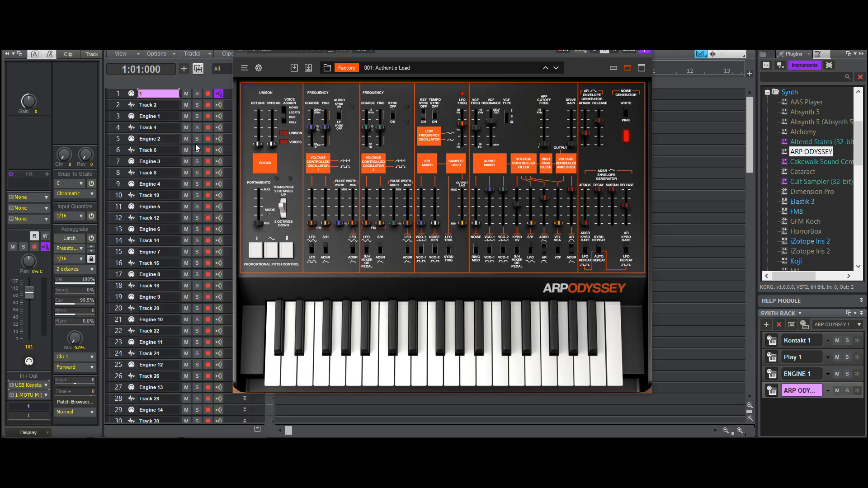
# - Route MIDI track 1's output to ARP ODYSSEY 1 on channel 1 and close the synth window
pyautogui.click(48, 394)
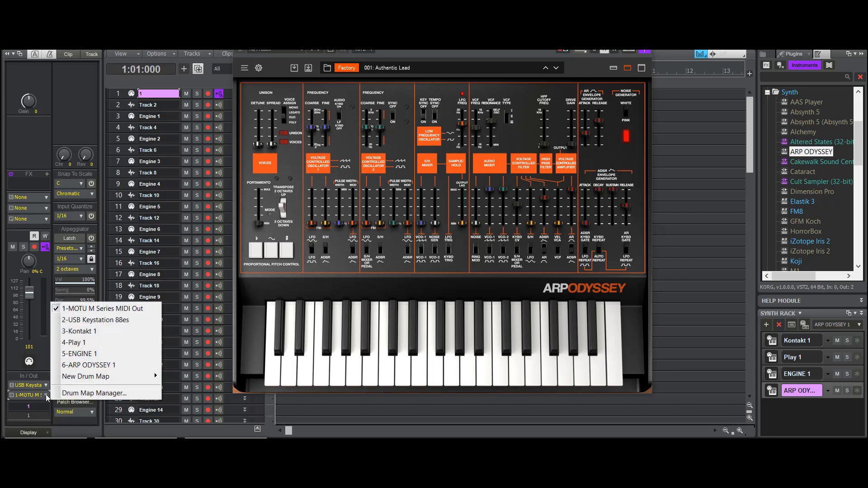
pyautogui.click(89, 366)
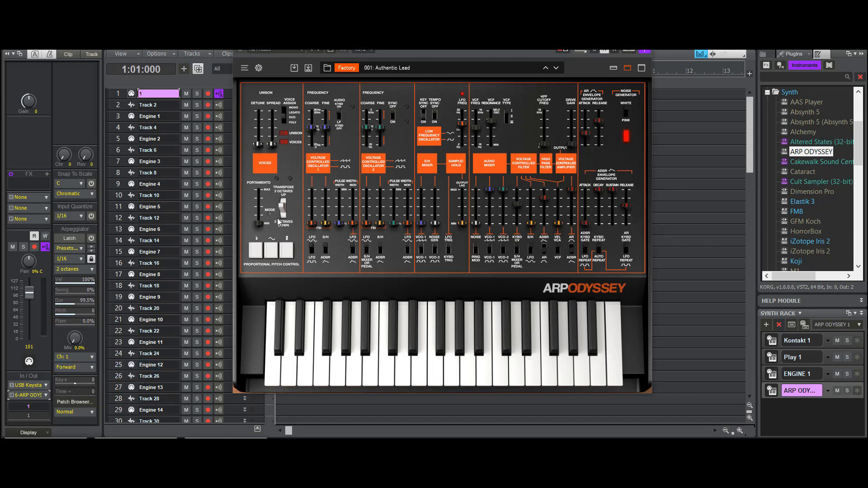
pyautogui.click(28, 208)
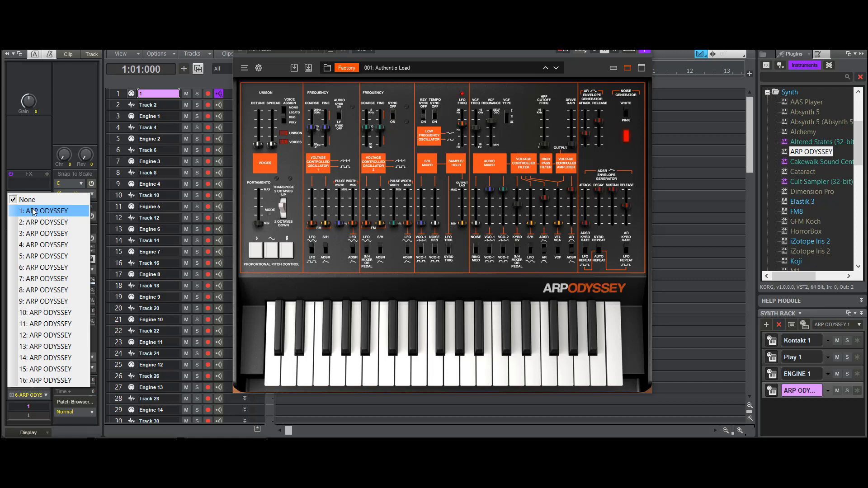
pyautogui.click(34, 212)
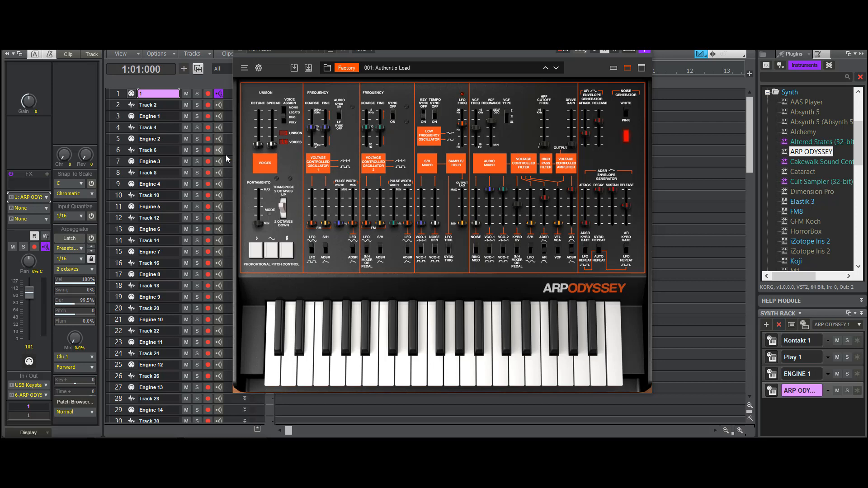
pyautogui.click(643, 38)
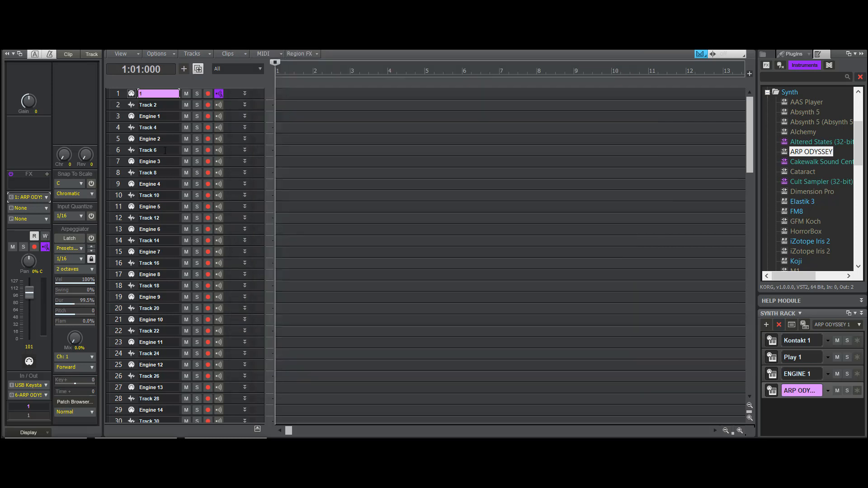
# - Collapse the inspector and delete the added MIDI and audio tracks above Engine 1
pyautogui.click(8, 54)
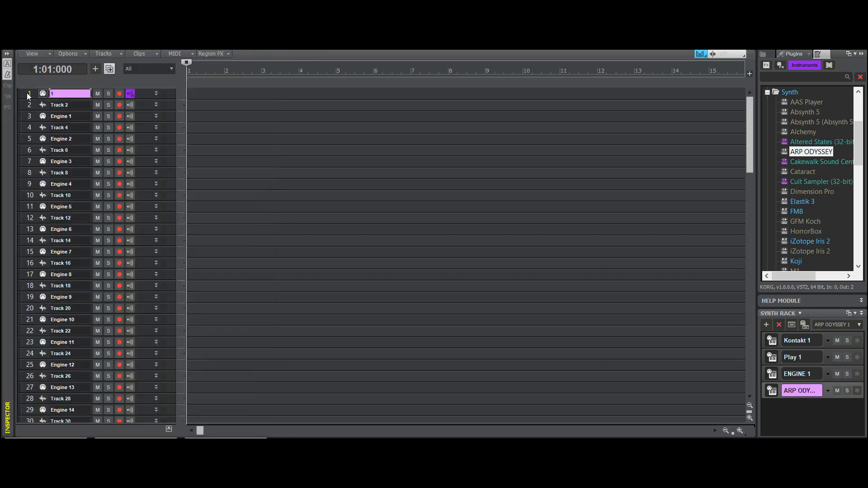
pyautogui.rightClick(27, 94)
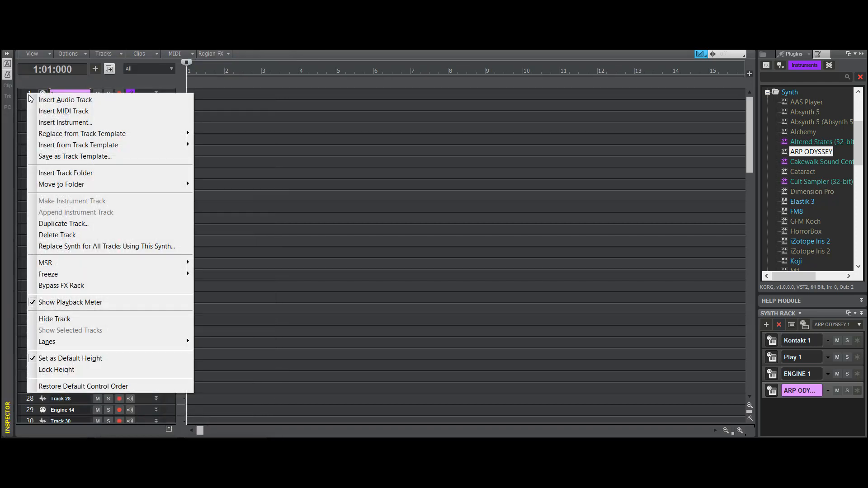
pyautogui.click(75, 235)
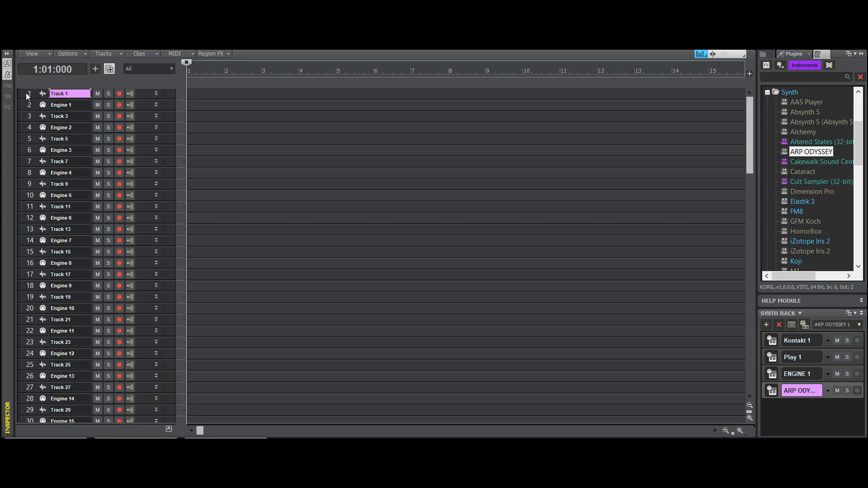
pyautogui.moveTo(26, 93); pyautogui.dragTo(41, 200)
pyautogui.moveTo(35, 136); pyautogui.dragTo(31, 96)
pyautogui.rightClick(31, 93)
pyautogui.click(82, 243)
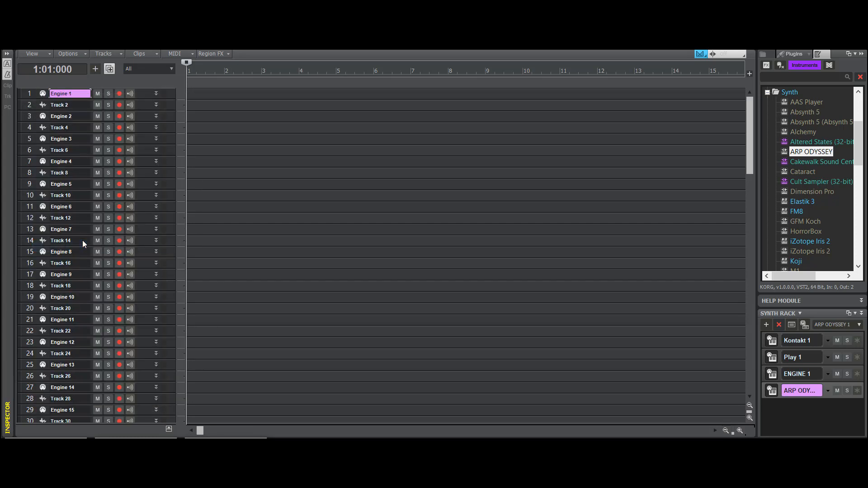
# - Delete the ARP ODYSSEY 1 soft synth together with its associated tracks
pyautogui.click(797, 392)
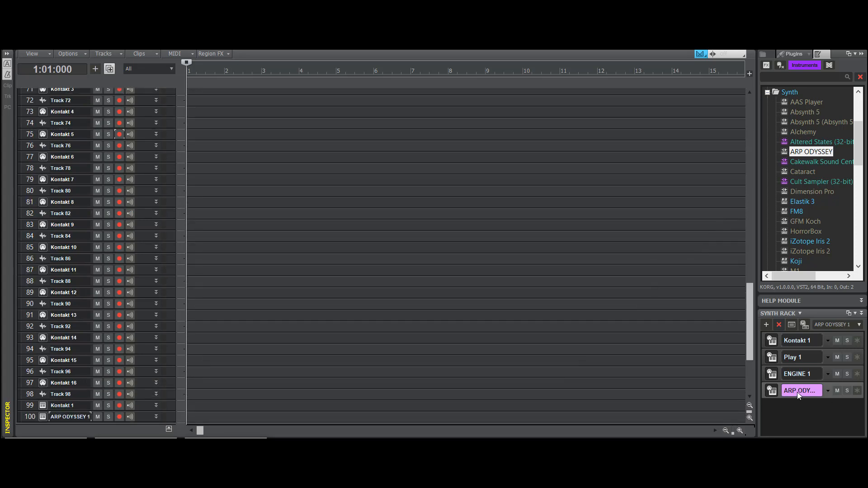
pyautogui.rightClick(797, 392)
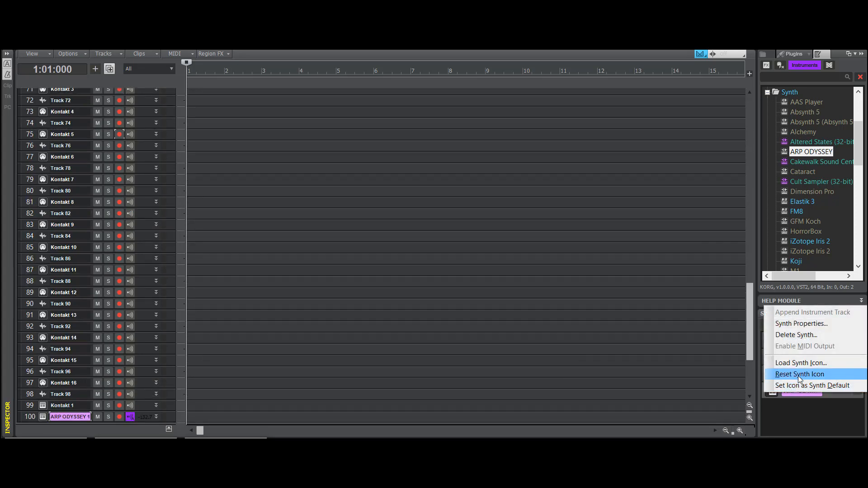
pyautogui.click(805, 336)
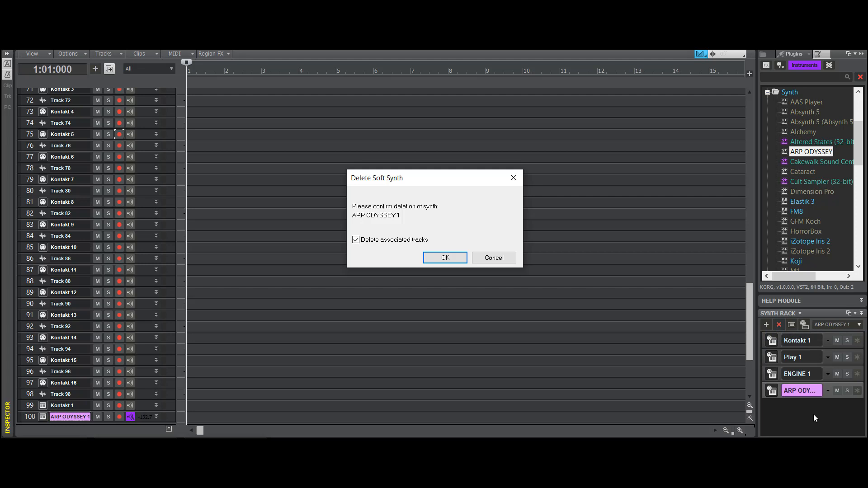
pyautogui.click(442, 256)
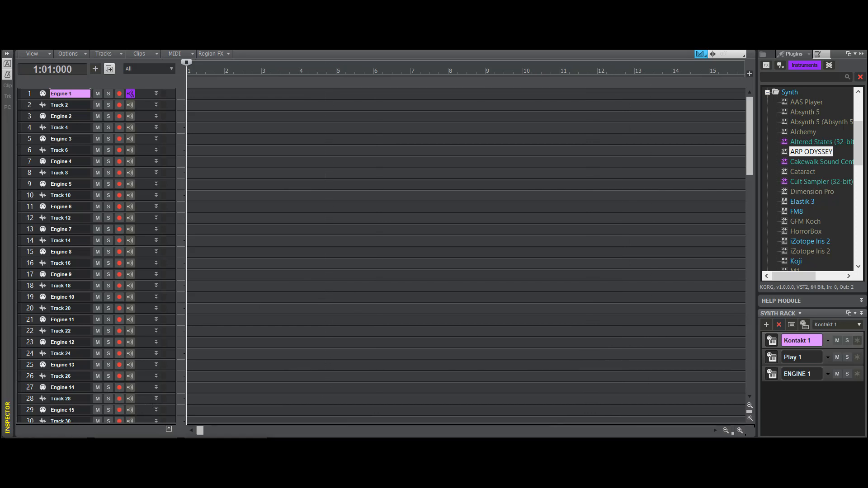
# - Bring up the Play 1 synth window and place it beside the track list
pyautogui.click(46, 444)
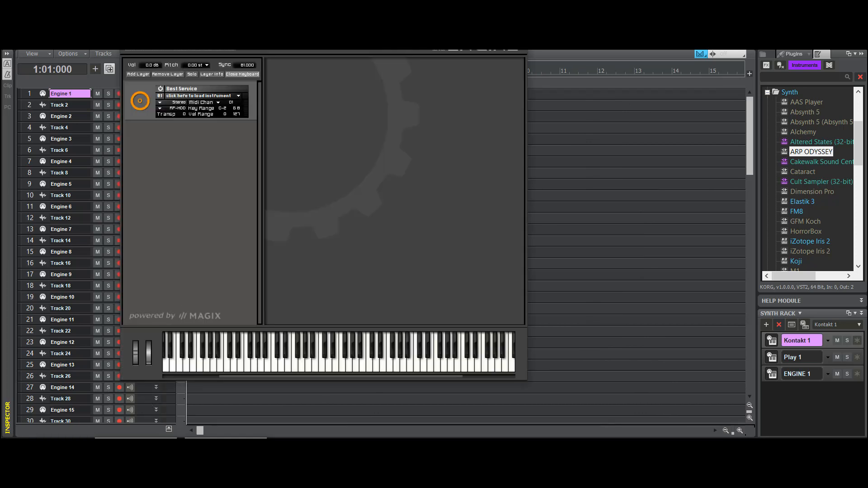
pyautogui.click(477, 11)
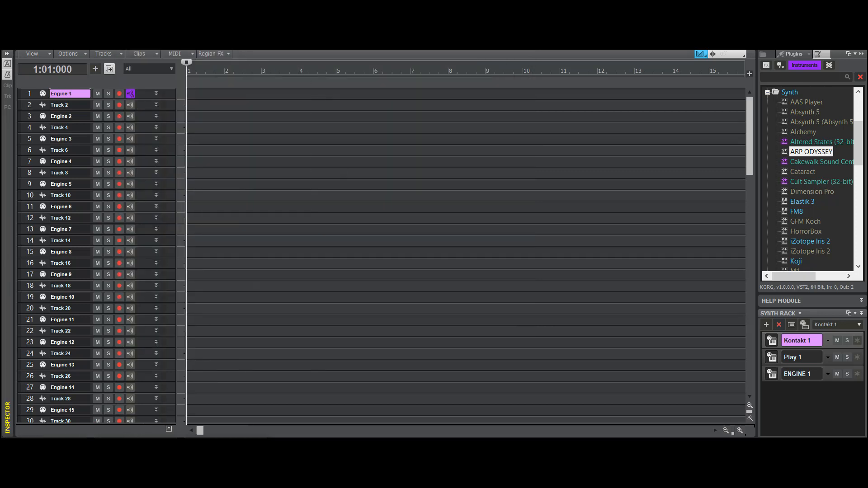
pyautogui.click(135, 445)
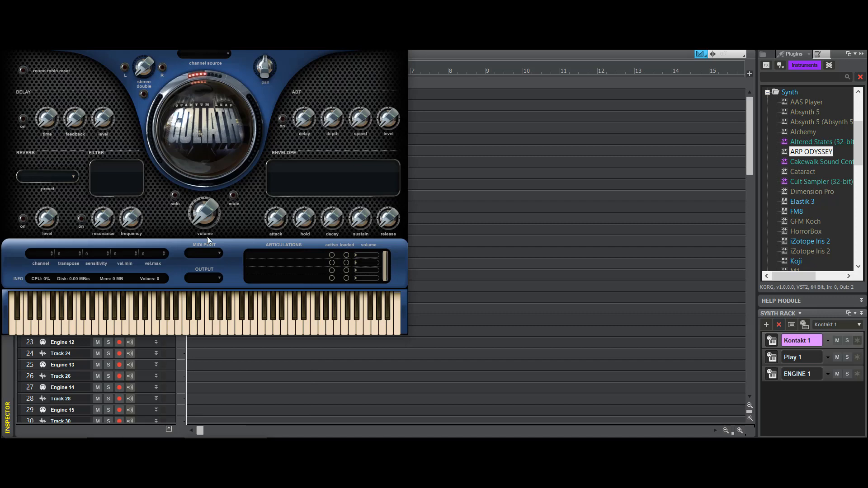
pyautogui.moveTo(284, 10); pyautogui.dragTo(541, 71)
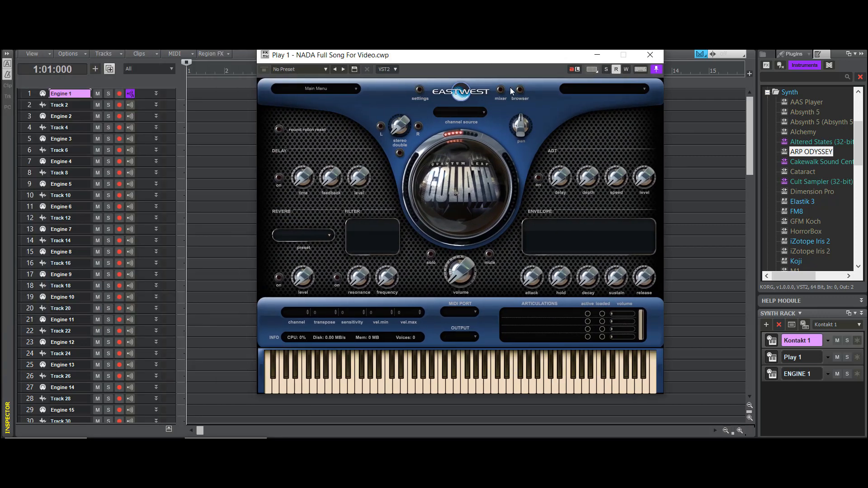
# - Load African Metal.ewi from EW Ra's Africa Shakers folder into Play and return to the player view
pyautogui.click(520, 90)
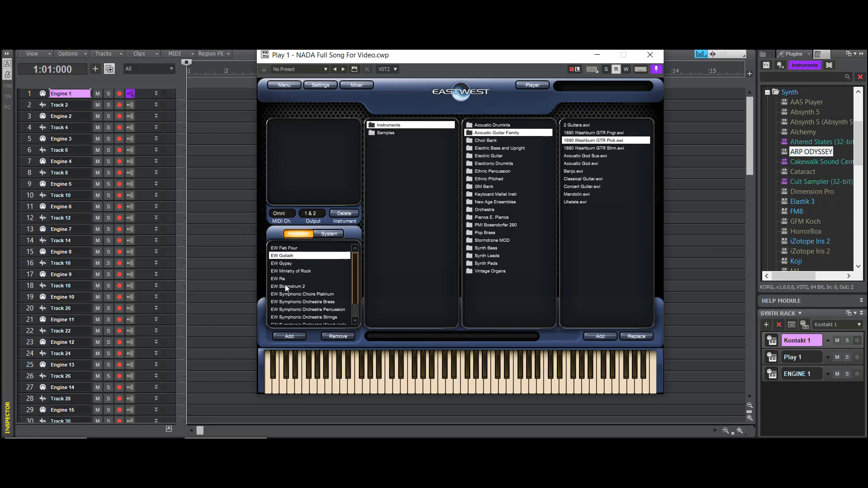
pyautogui.click(303, 280)
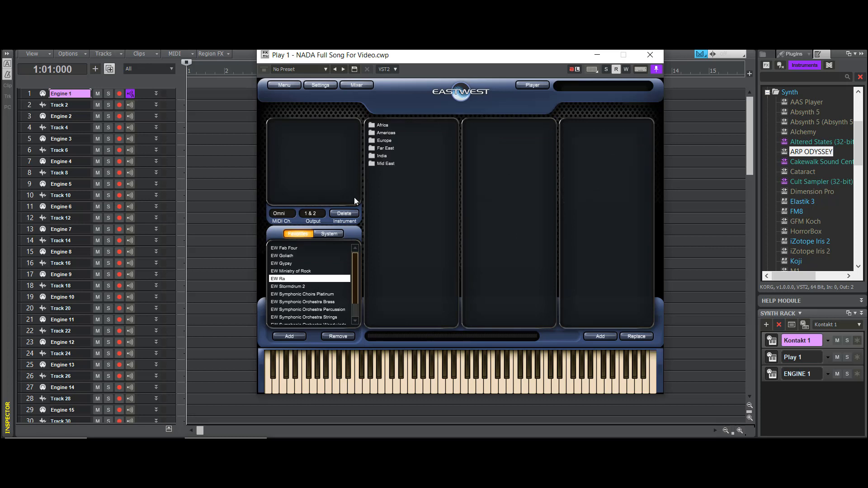
pyautogui.click(385, 127)
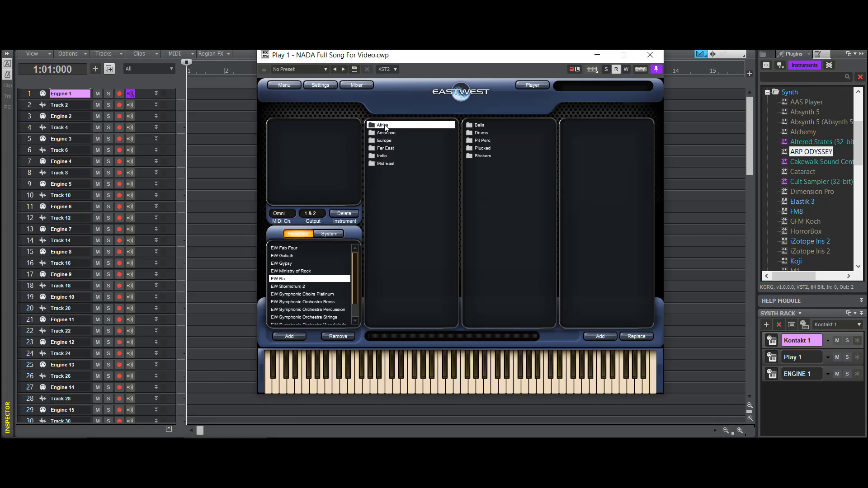
pyautogui.click(481, 158)
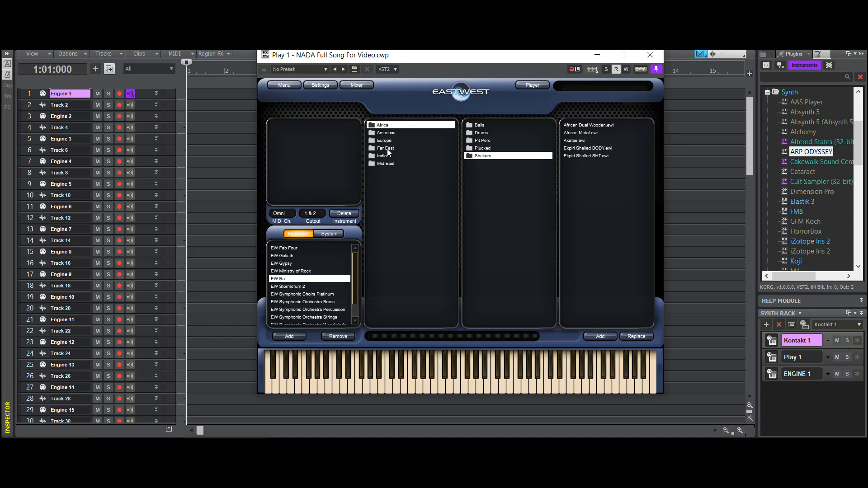
pyautogui.doubleClick(588, 132)
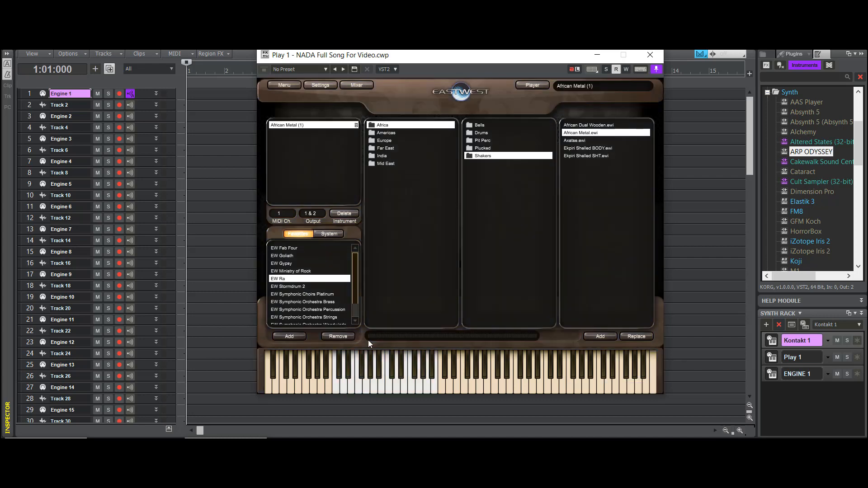
pyautogui.click(532, 85)
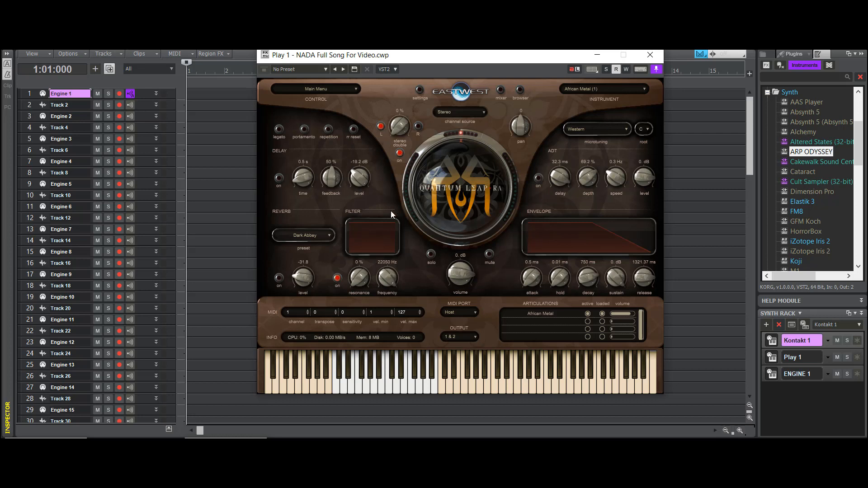
# - Set the input of the Play 1 MIDI track (track 34) to USB Keystation 88es, MIDI Omni
pyautogui.click(80, 321)
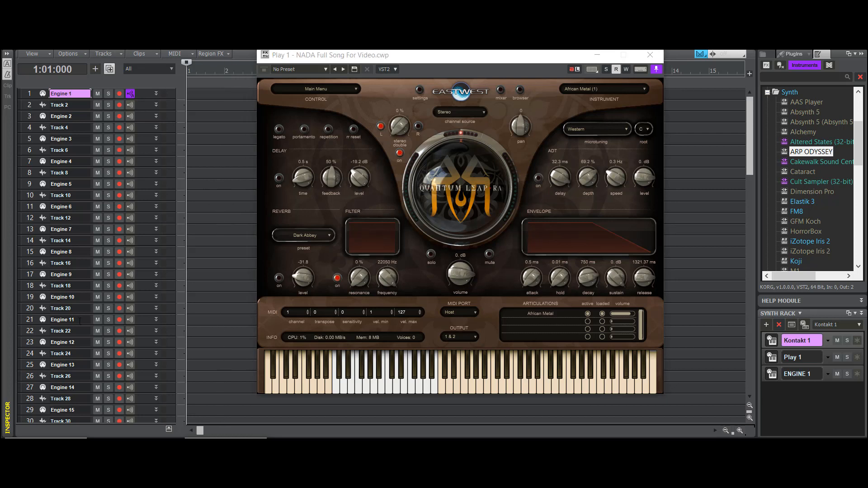
pyautogui.scroll(-5, 80, 321)
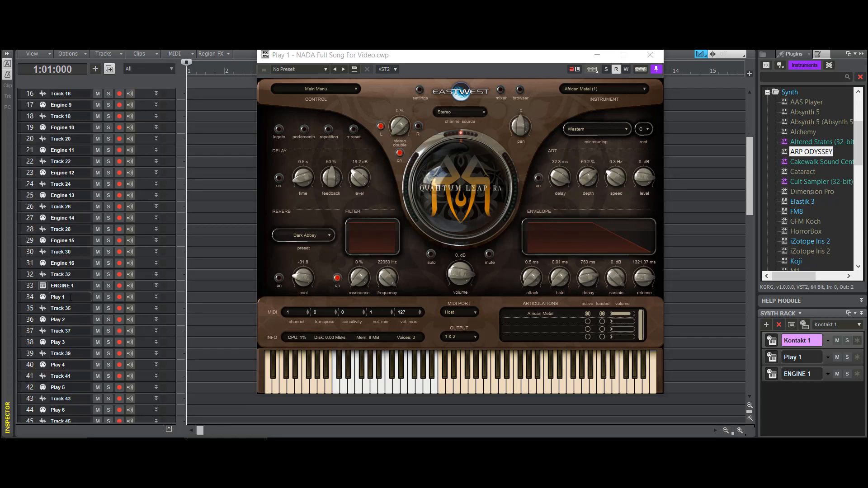
pyautogui.click(70, 297)
pyautogui.click(6, 53)
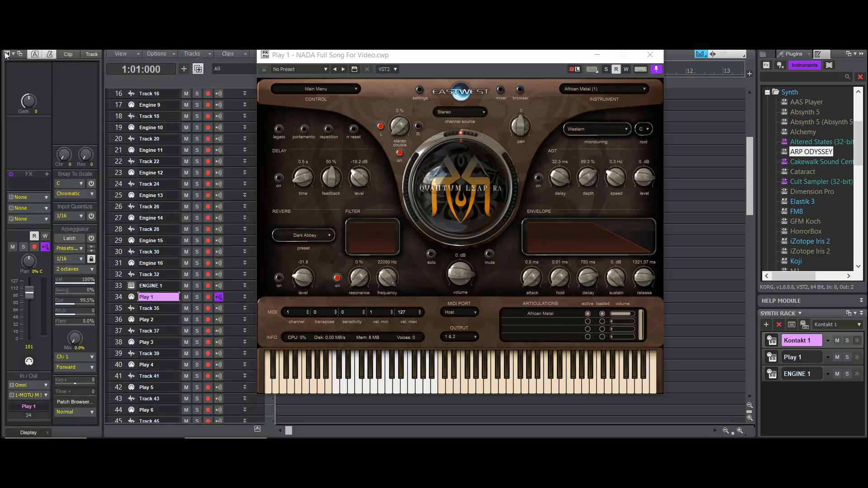
pyautogui.click(44, 386)
pyautogui.moveTo(90, 347)
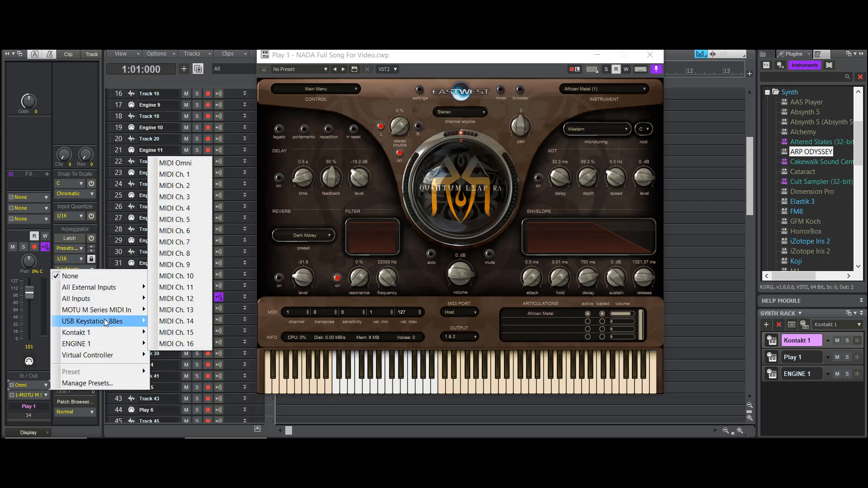
pyautogui.moveTo(106, 322)
pyautogui.click(188, 140)
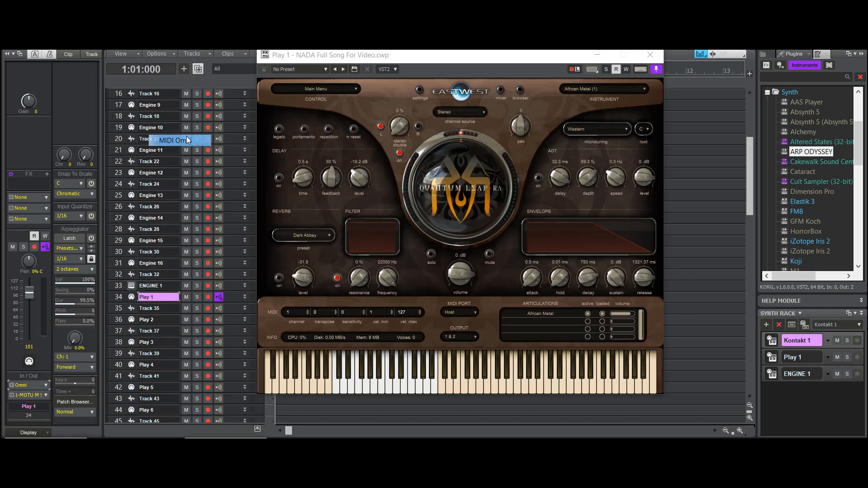
# - Route track 34's output to the Play 1 synth on channel 1, then collapse the inspector and minimize the synth window
pyautogui.click(45, 395)
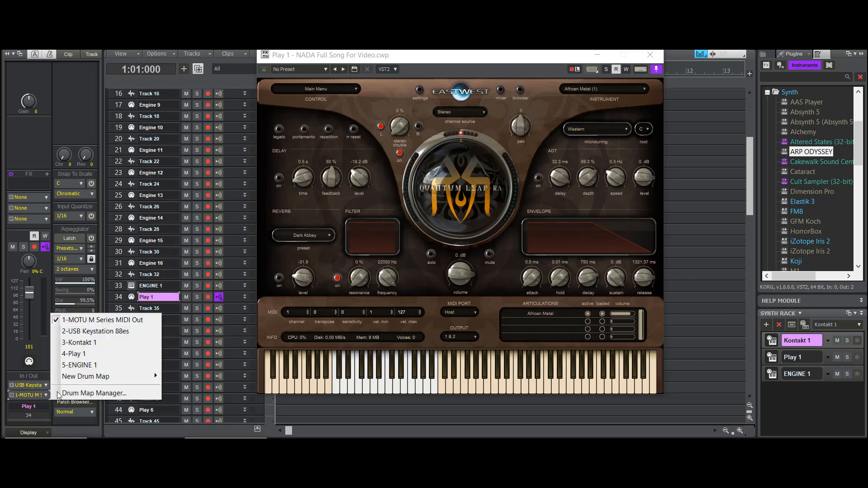
pyautogui.click(68, 355)
pyautogui.click(34, 197)
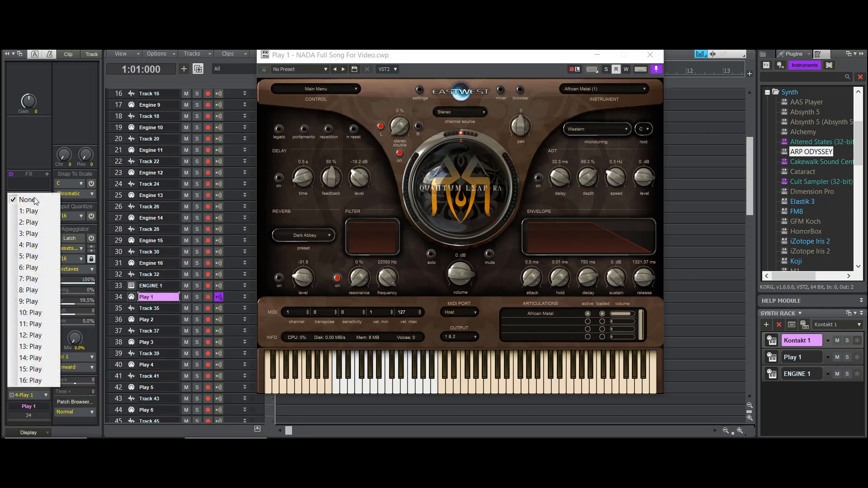
pyautogui.click(27, 207)
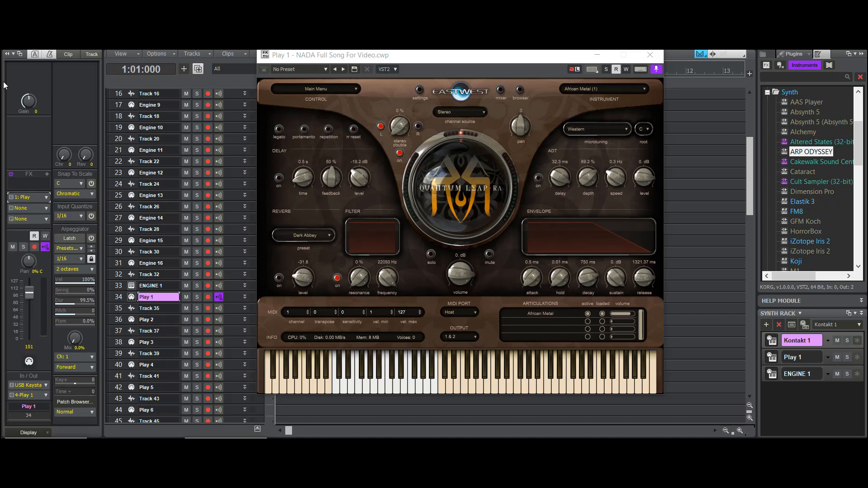
pyautogui.click(7, 54)
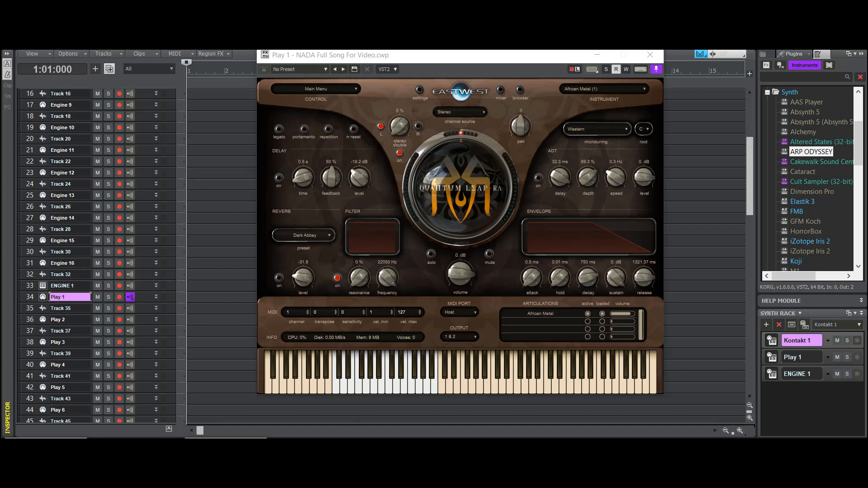
pyautogui.click(597, 55)
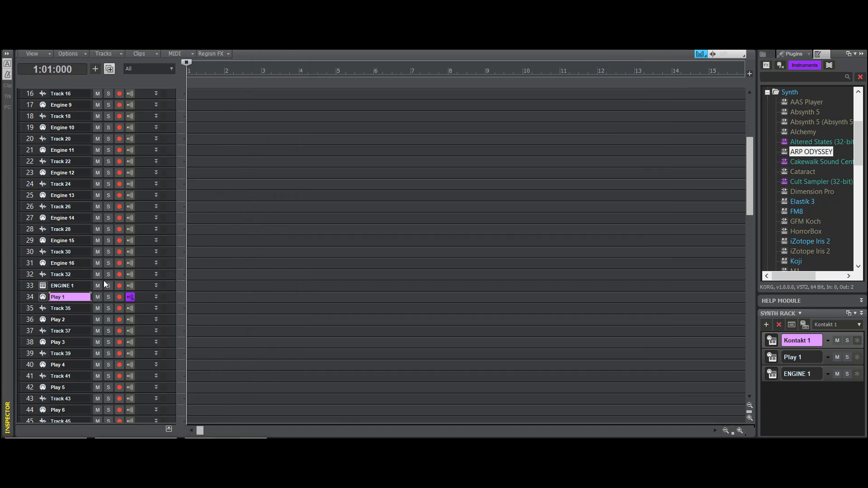
# - Select the Kontakt 1 MIDI track (track 67) and bring up the Kontakt 1 synth window beside the track list
pyautogui.scroll(-11, 149, 291)
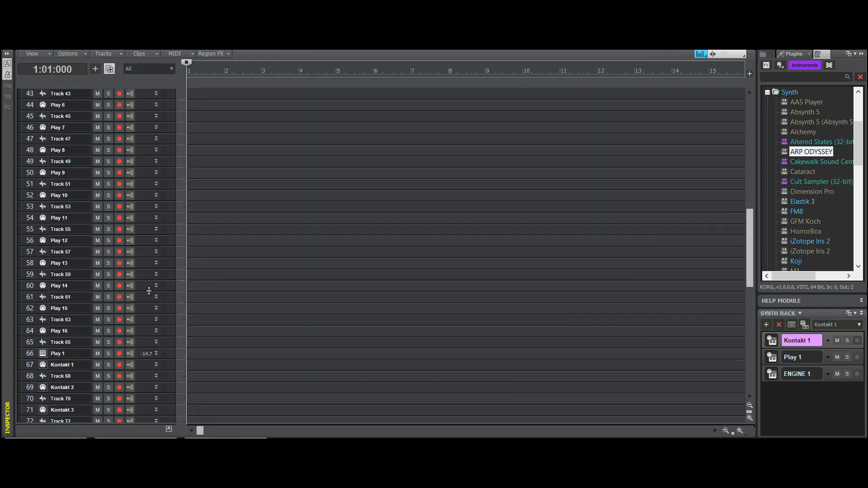
pyautogui.click(73, 298)
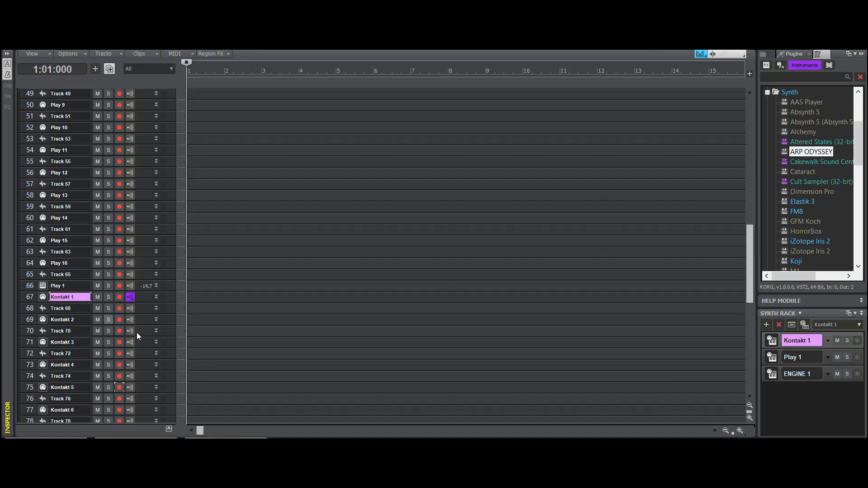
pyautogui.click(228, 444)
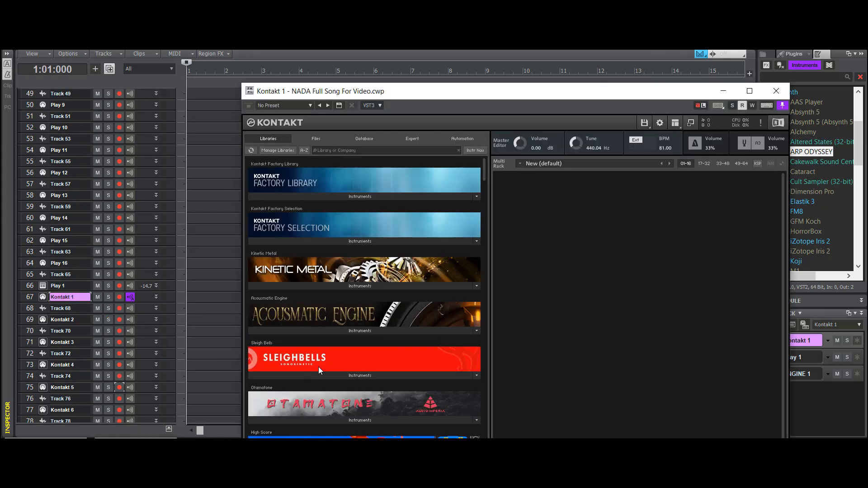
pyautogui.moveTo(504, 93); pyautogui.dragTo(480, 6)
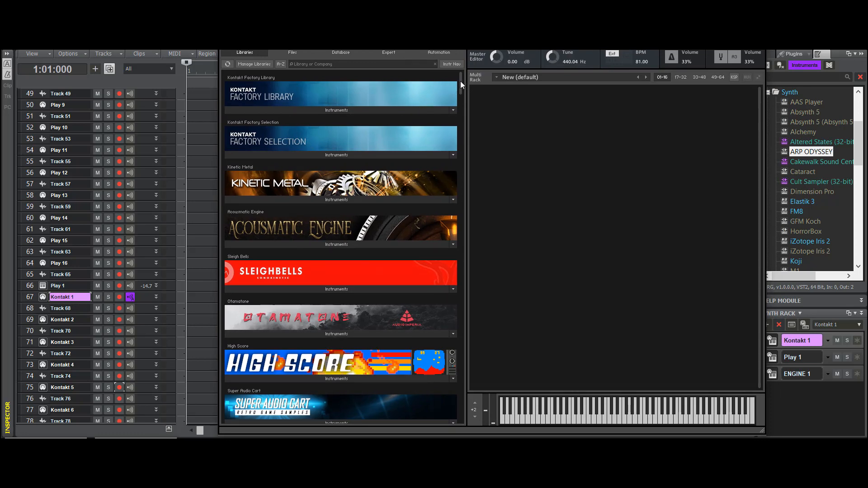
# - Look through Kontakt's list of instrument libraries, including Scarbee Funk Guitarist
pyautogui.moveTo(461, 81); pyautogui.dragTo(460, 165)
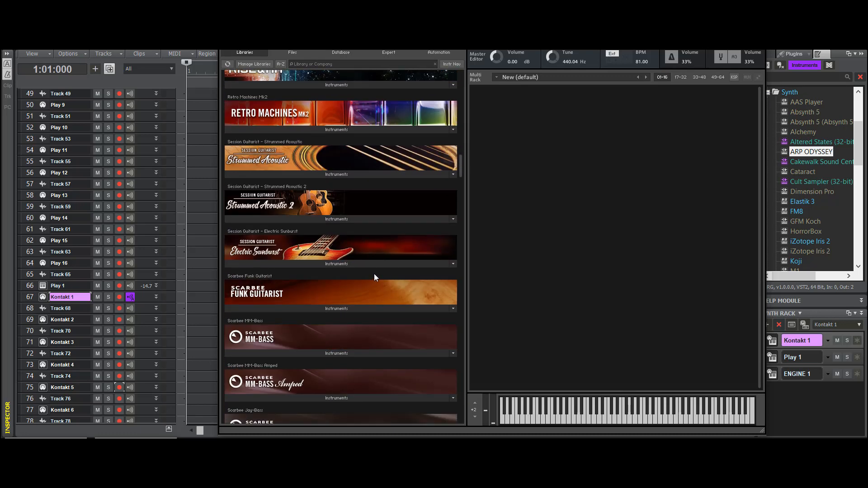
pyautogui.moveTo(373, 273)
pyautogui.mouseDown()
pyautogui.moveTo(371, 212)
pyautogui.moveTo(367, 272)
pyautogui.mouseUp()
pyautogui.click(345, 310)
pyautogui.click(344, 309)
pyautogui.moveTo(460, 165); pyautogui.dragTo(458, 99)
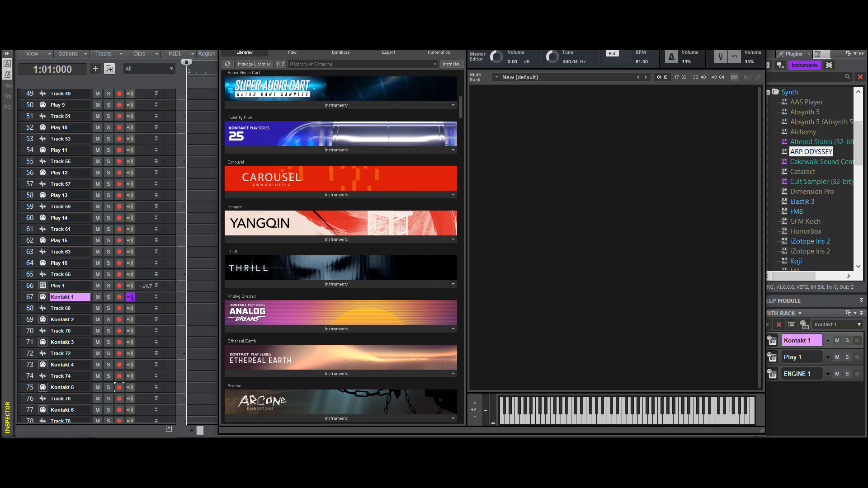
# - Browse Kontakt's file tree to the Virtual Instruments folder on the LLC (D:) drive and find the Insusurro library
pyautogui.click(294, 53)
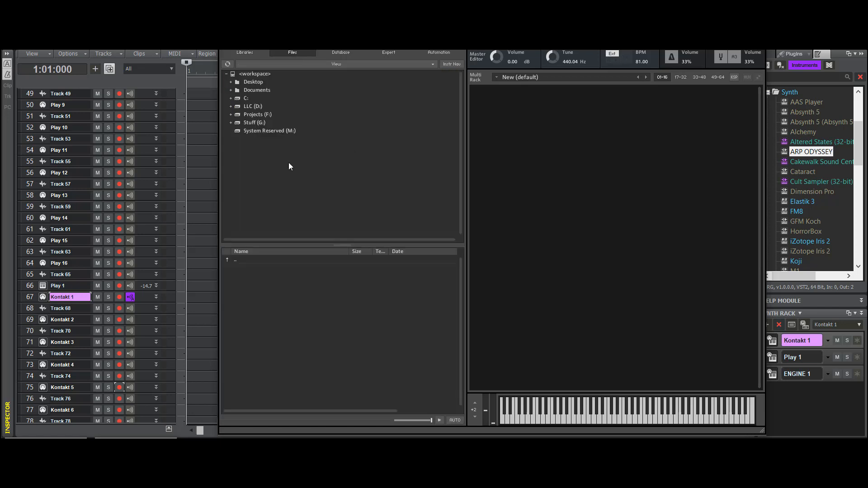
pyautogui.click(233, 107)
pyautogui.click(259, 164)
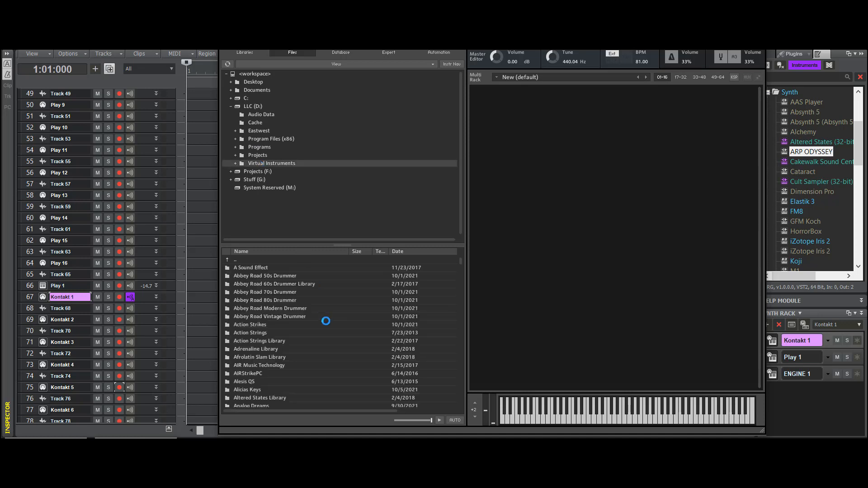
pyautogui.scroll(-3, 346, 195)
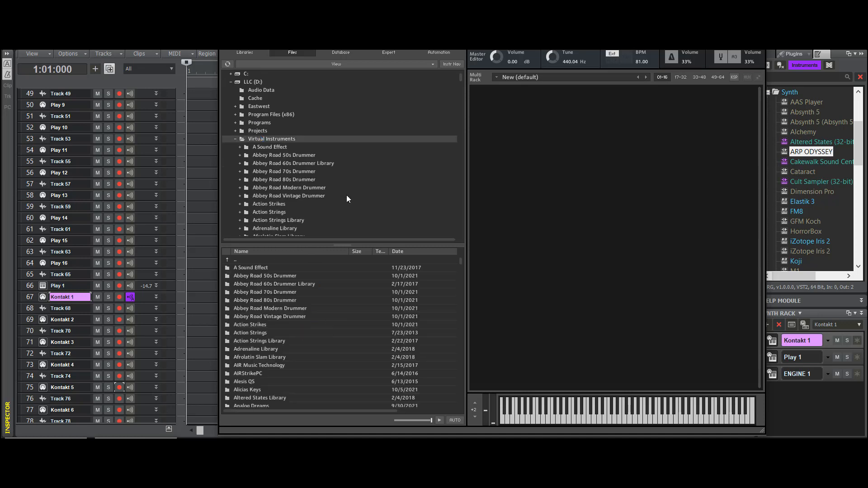
pyautogui.moveTo(460, 80); pyautogui.dragTo(455, 128)
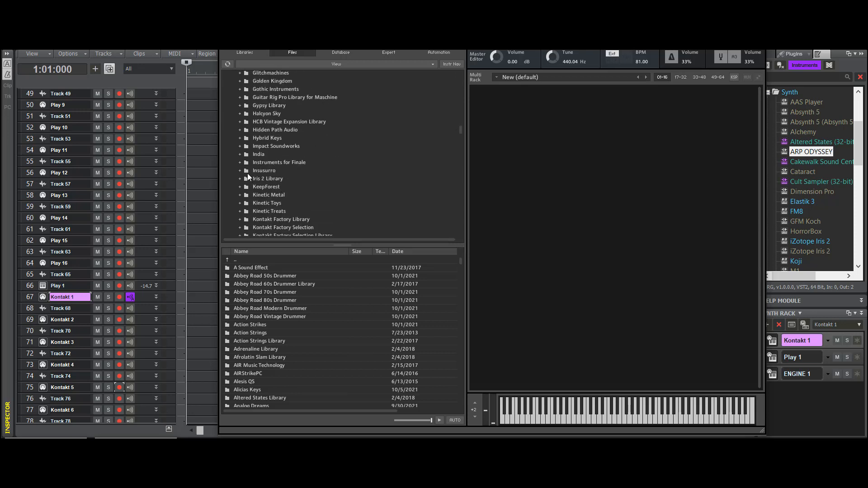
# - Load And Yet.nki from the Dreamy Pads instruments of the Insusurro Pads library into Kontakt 1
pyautogui.click(241, 172)
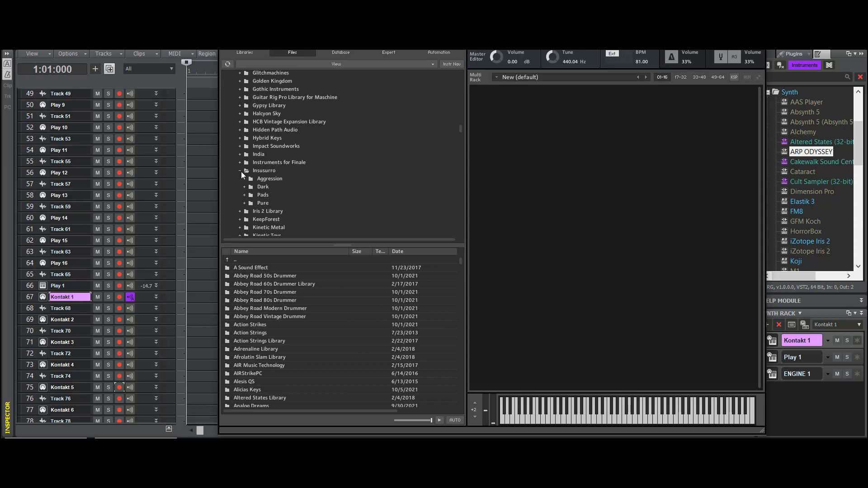
pyautogui.click(270, 196)
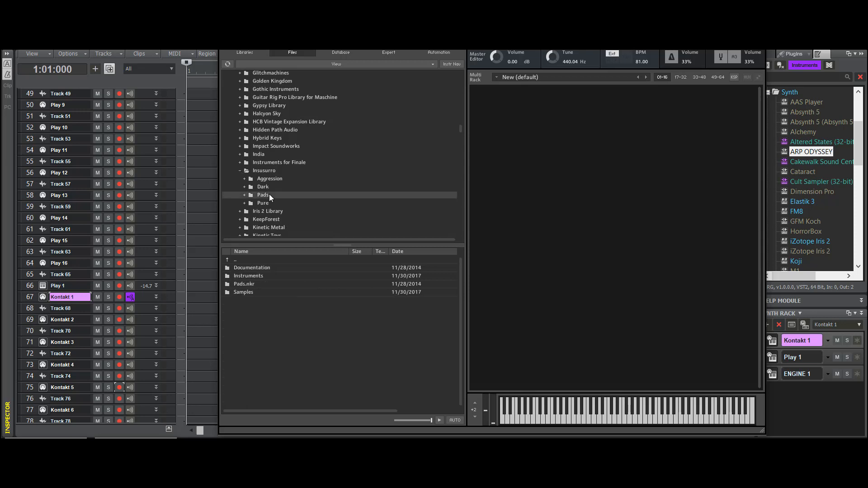
pyautogui.doubleClick(261, 279)
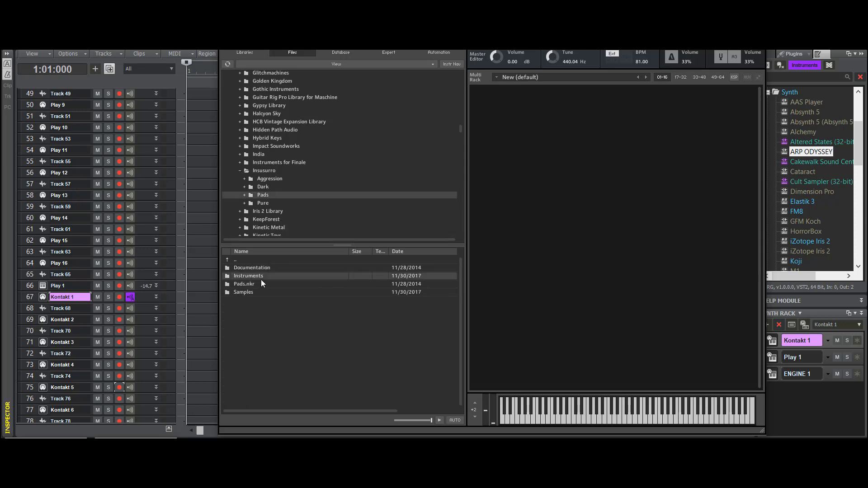
pyautogui.doubleClick(257, 292)
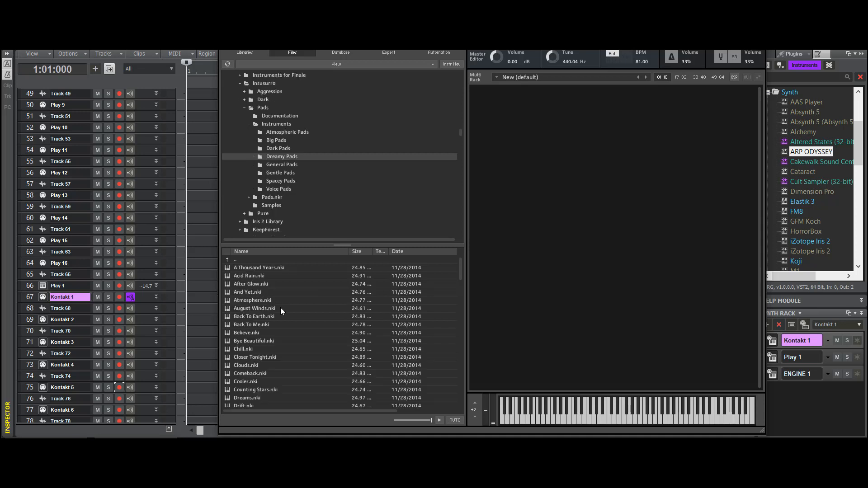
pyautogui.click(257, 291)
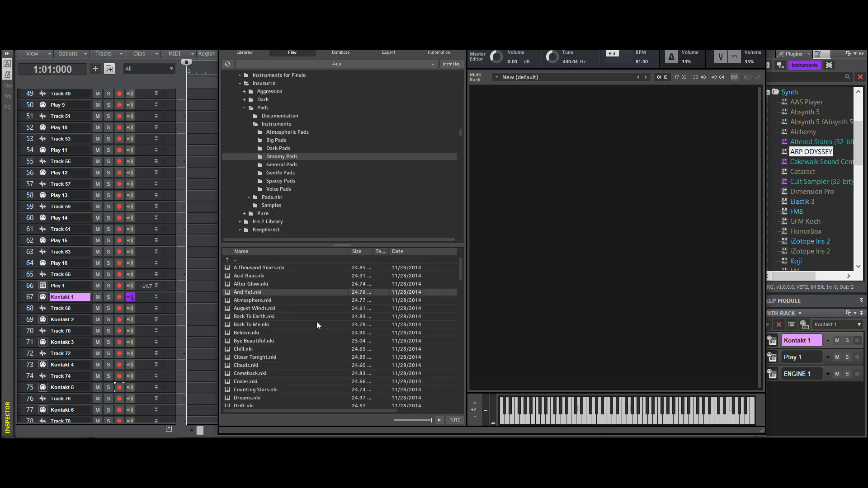
# - Check the MIDI input and output assignments of the Kontakt 1 track in the inspector, then collapse it
pyautogui.click(6, 53)
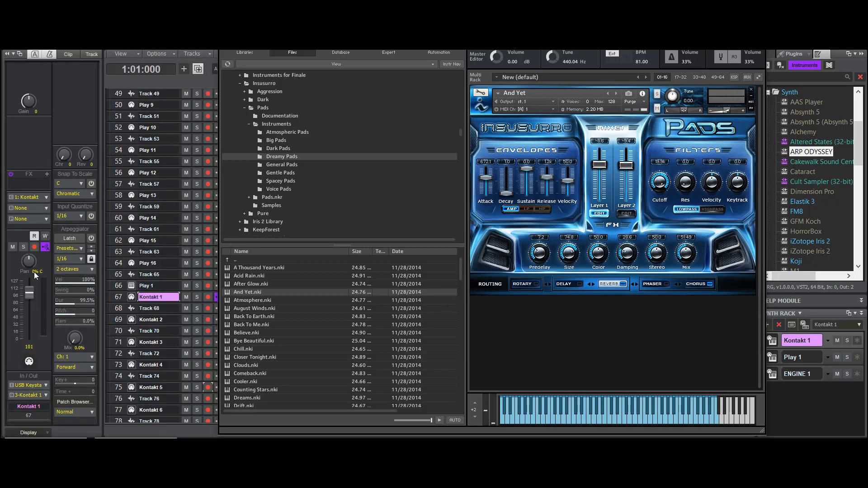
pyautogui.click(34, 388)
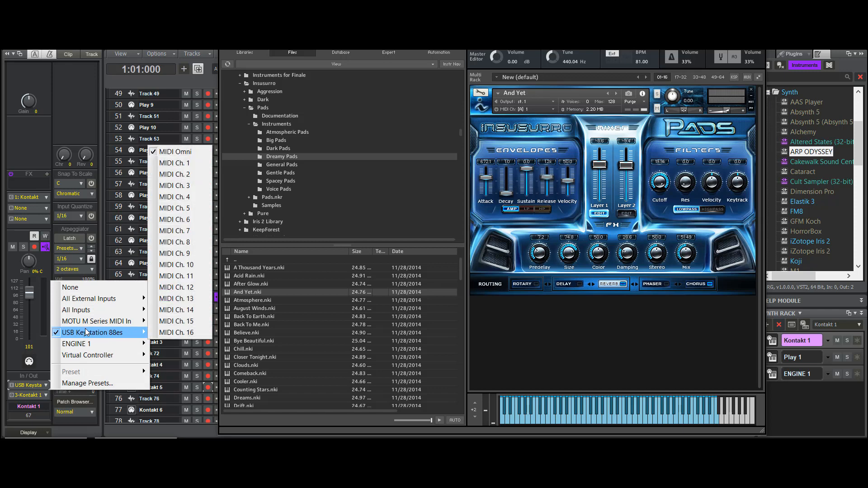
pyautogui.click(6, 53)
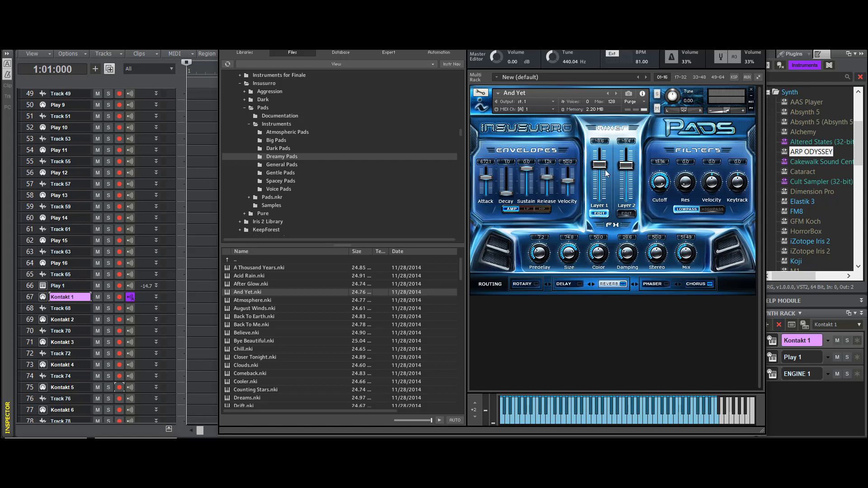
# - Adjust the Layer 1 mixer level of the And Yet patch, then show its modulation settings and main effect choices in edit mode
pyautogui.moveTo(600, 172)
pyautogui.mouseDown()
pyautogui.moveTo(600, 197)
pyautogui.moveTo(593, 145)
pyautogui.moveTo(593, 166)
pyautogui.moveTo(626, 145)
pyautogui.moveTo(622, 201)
pyautogui.moveTo(627, 159)
pyautogui.moveTo(600, 170)
pyautogui.mouseUp()
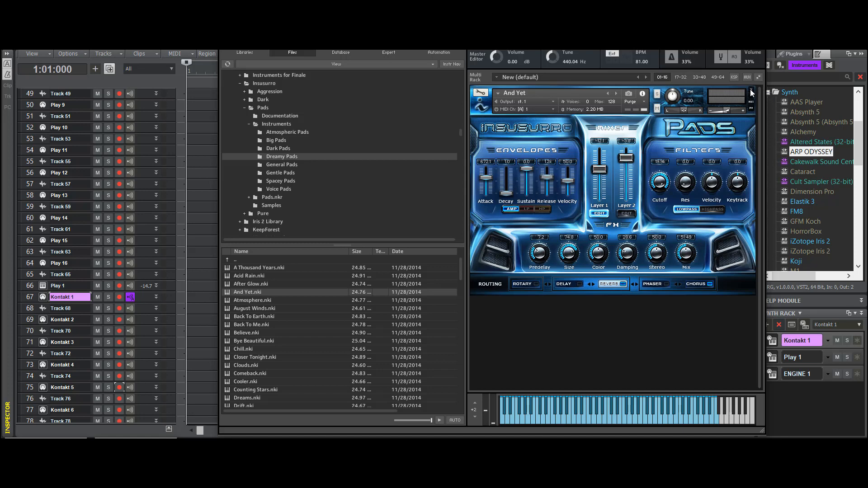
pyautogui.click(481, 92)
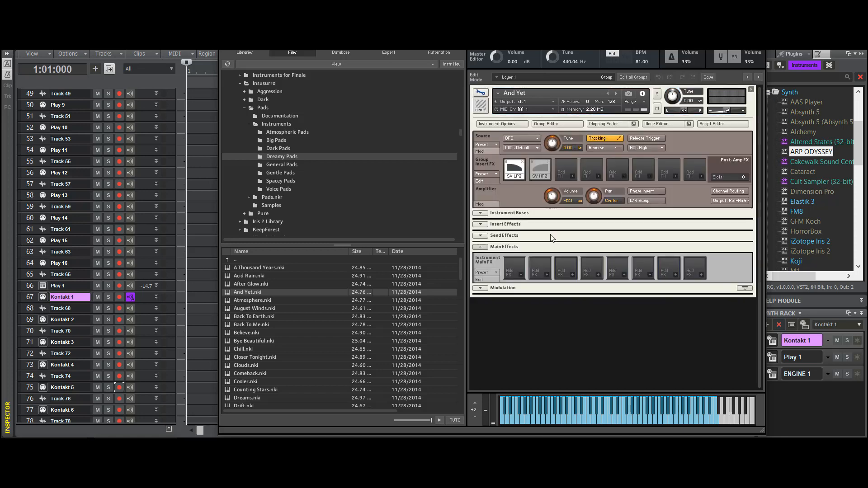
pyautogui.click(481, 290)
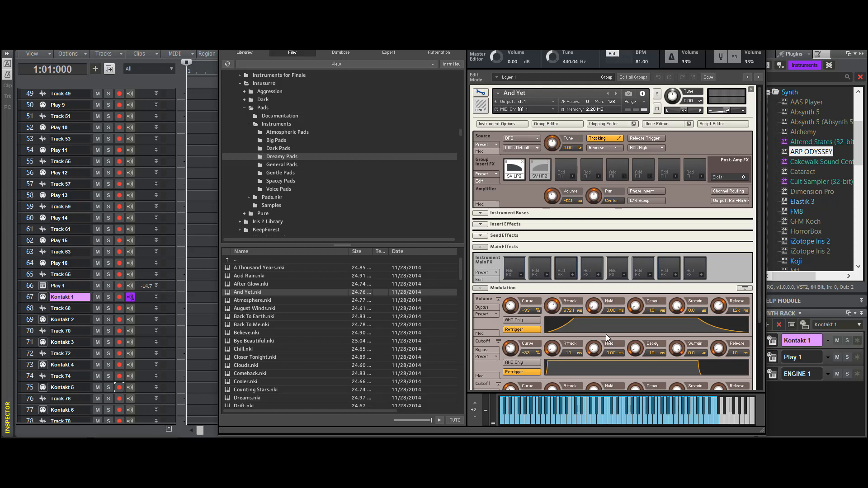
pyautogui.click(522, 275)
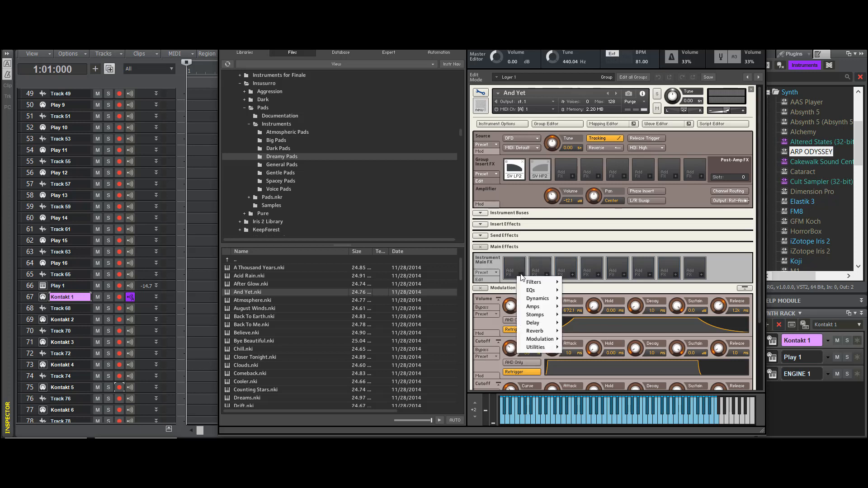
# - Cancel the removal of the And Yet instrument, then put away the Kontakt window and collapse the browser and synth rack
pyautogui.click(750, 89)
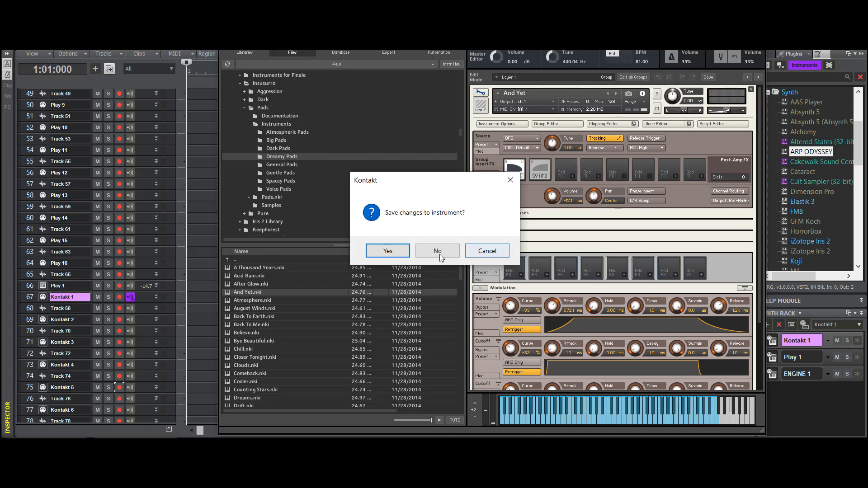
pyautogui.click(487, 251)
pyautogui.click(715, 9)
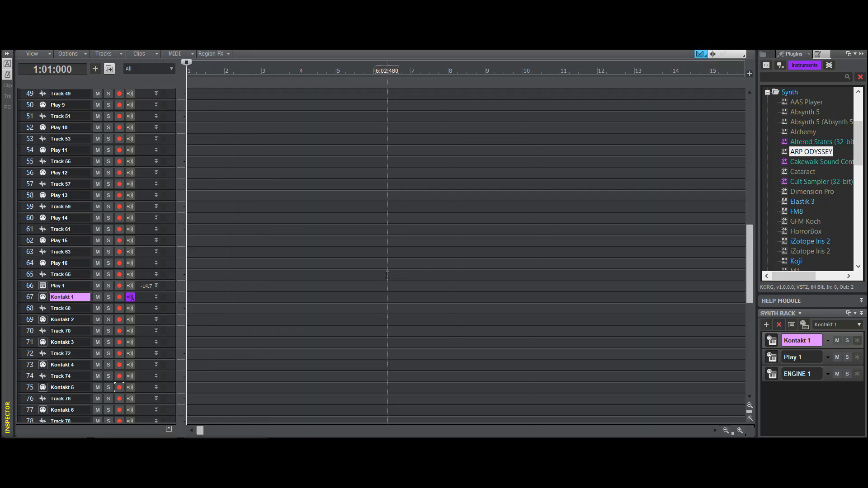
pyautogui.click(861, 54)
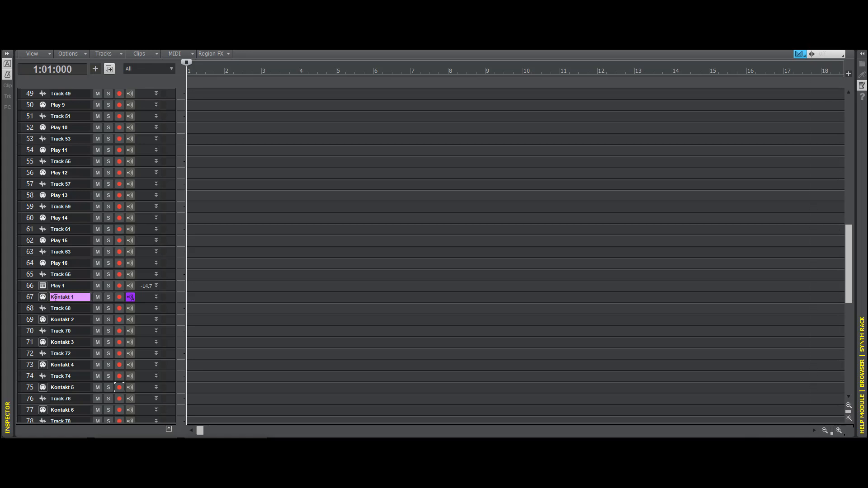
# - Return to the Engine 1 track at the start of the track list, then switch to the song's instrument spreadsheet in Excel
pyautogui.scroll(5, 72, 179)
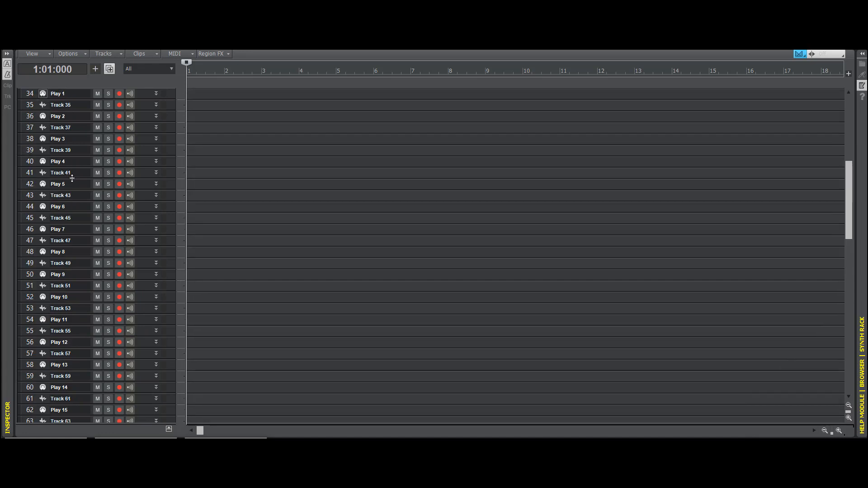
pyautogui.scroll(11, 73, 178)
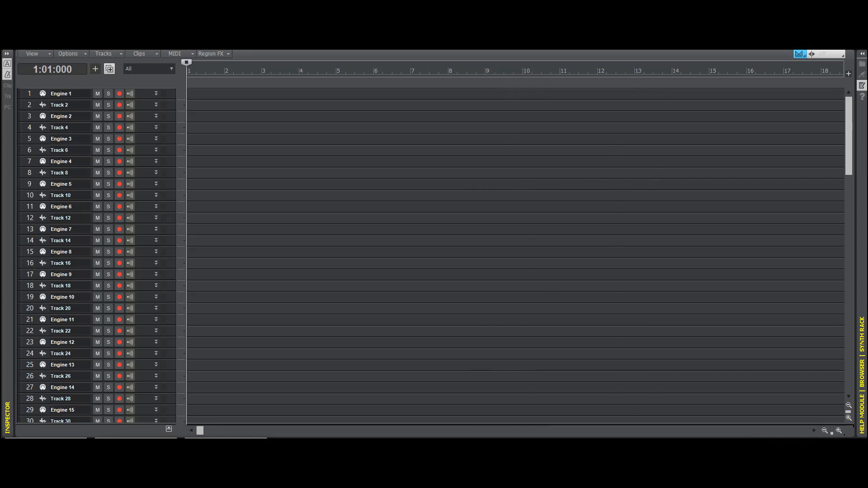
pyautogui.moveTo(867, 111); pyautogui.dragTo(355, 134)
pyautogui.click(493, 136)
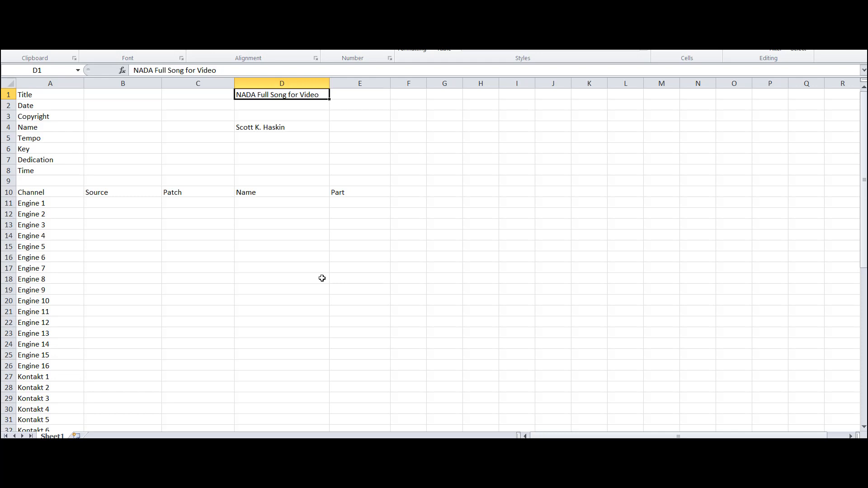
# - Fill in the Engine 1 row of the spreadsheet with NADA as the source and Voices as the patch
pyautogui.click(355, 211)
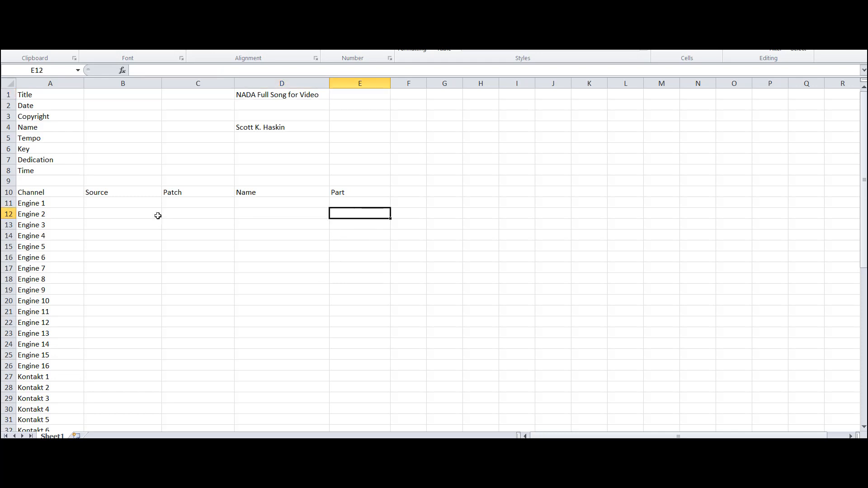
pyautogui.click(134, 204)
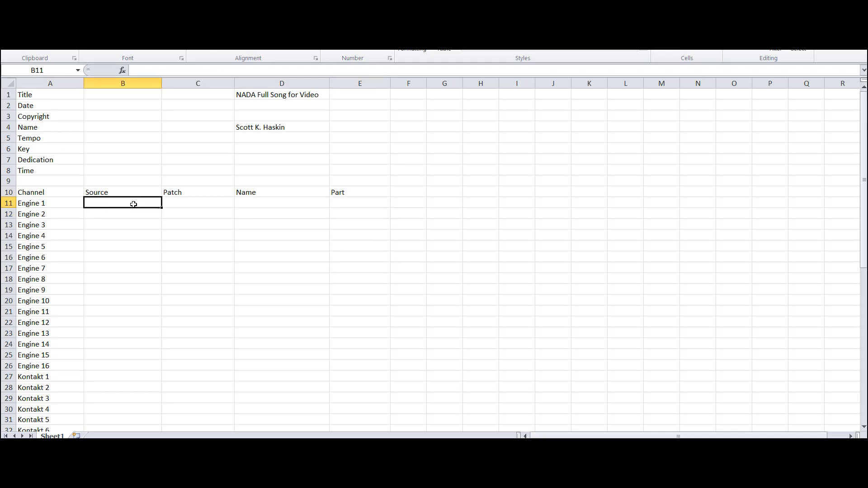
pyautogui.write('NA')
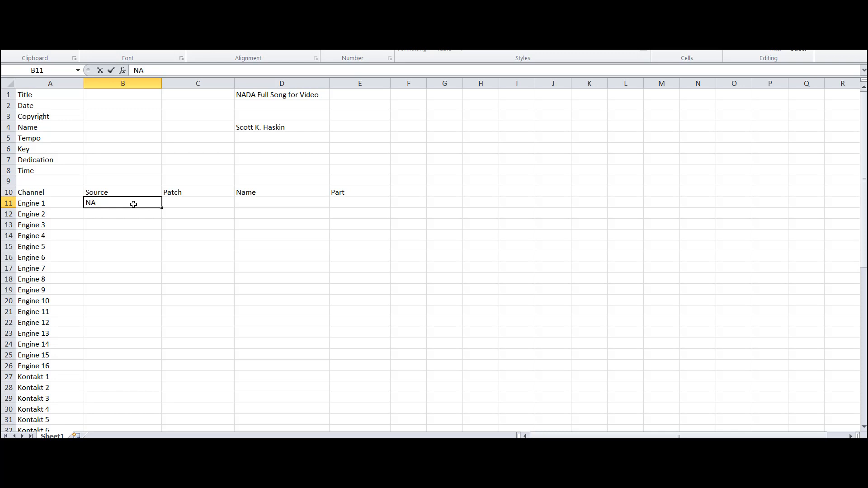
pyautogui.write('DA')
pyautogui.press('Tab')
pyautogui.write('Voices')
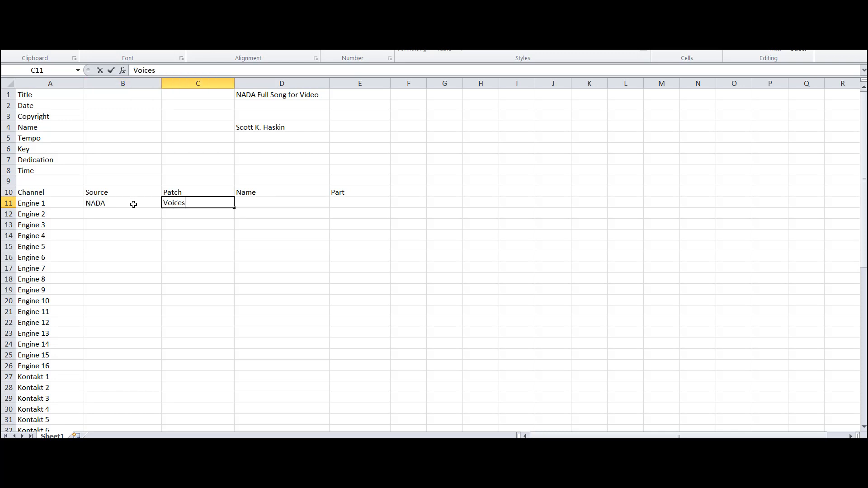
pyautogui.press('Tab')
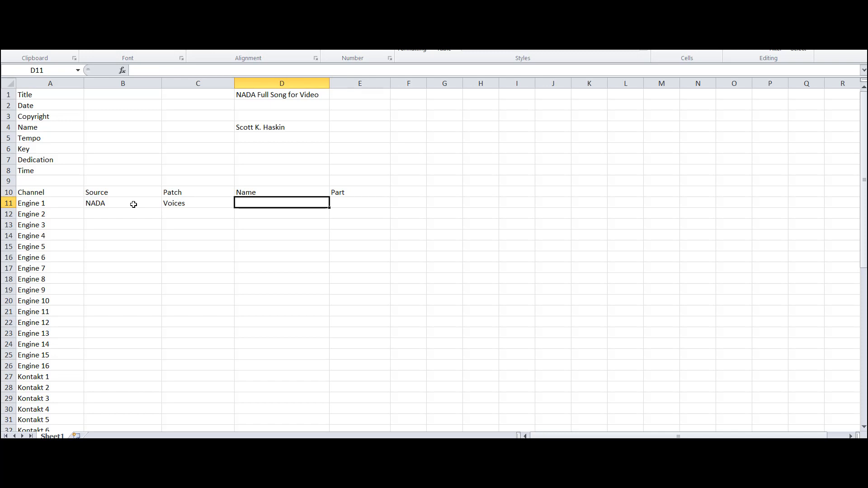
# - Enter Girl Harmony as the name and Bass Vox as the part for Engine 1
pyautogui.write('Girl Harmon')
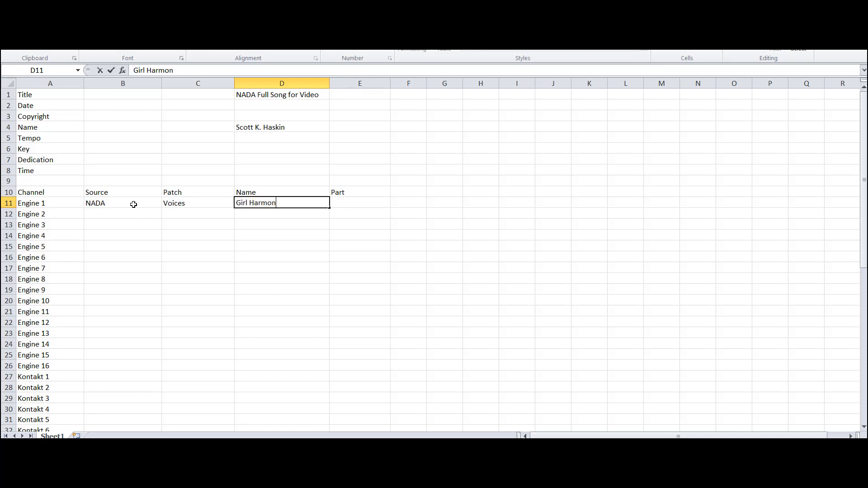
pyautogui.write('y')
pyautogui.press('Tab')
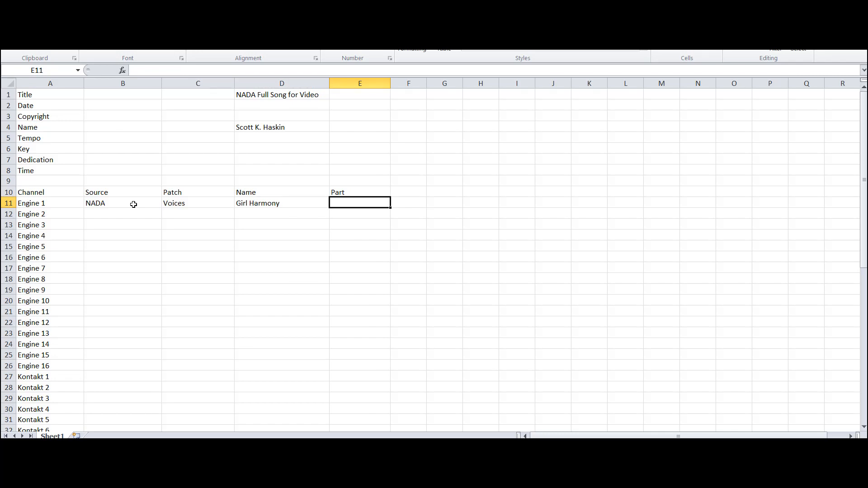
pyautogui.write('Bass ')
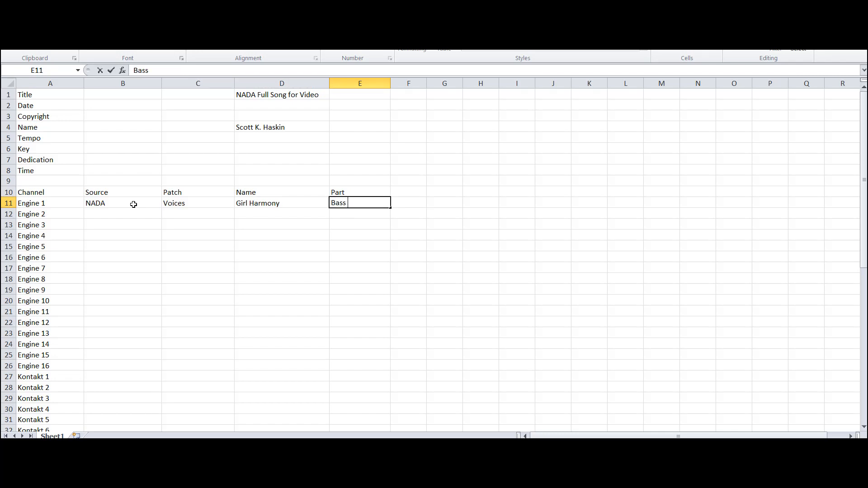
pyautogui.write('Vox')
pyautogui.press('Return')
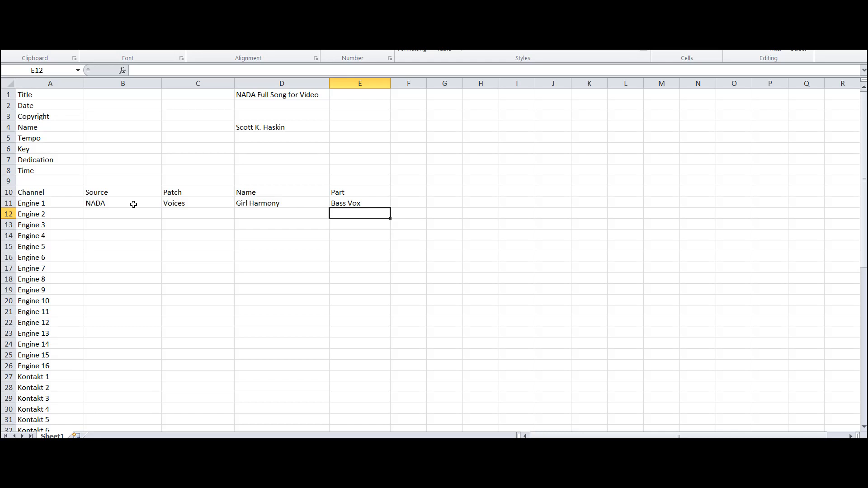
# - Clear the source, patch, name and part entries in the Engine 1 row
pyautogui.moveTo(133, 205); pyautogui.dragTo(388, 202)
pyautogui.press('Delete')
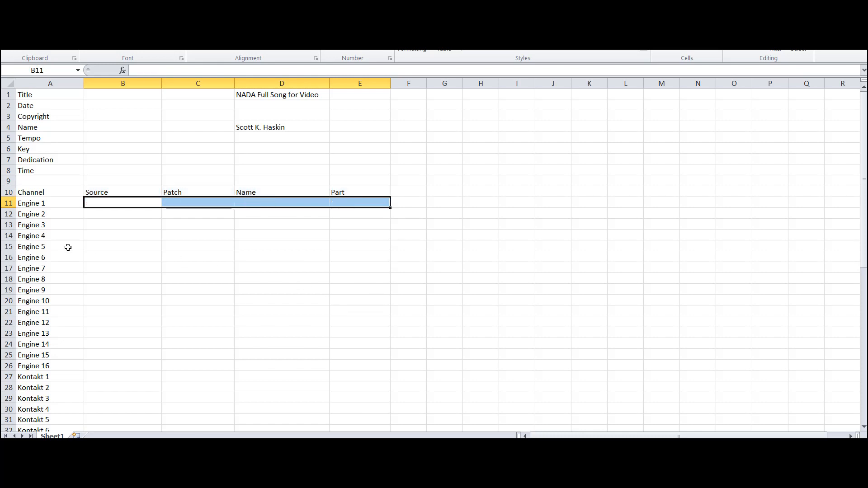
pyautogui.click(89, 222)
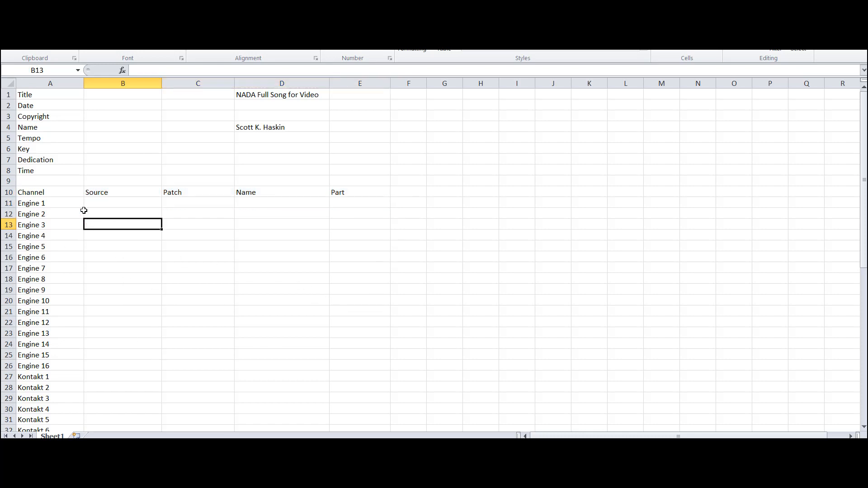
# - Move the Kontakt 1 to Kontakt 16 channel names below Play 16, starting at cell A59
pyautogui.scroll(-4, 54, 199)
pyautogui.scroll(-3, 78, 255)
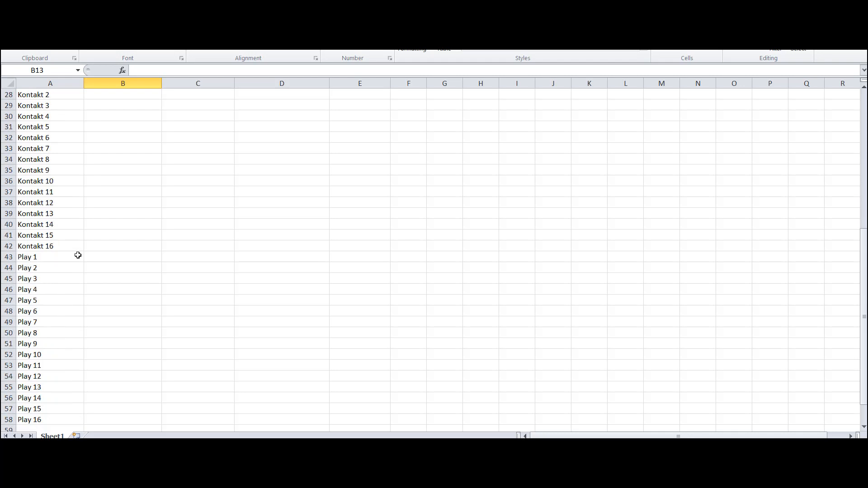
pyautogui.scroll(3, 77, 254)
pyautogui.moveTo(49, 182); pyautogui.dragTo(47, 344)
pyautogui.hotkey('ctrl', 'c')
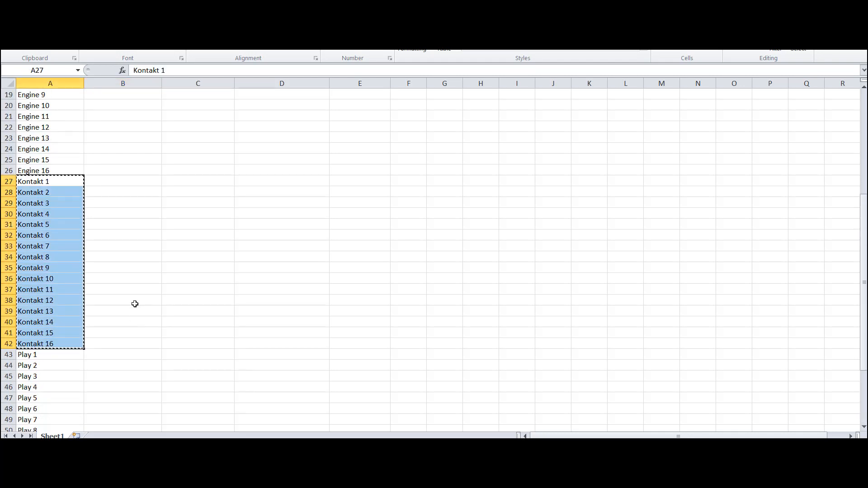
pyautogui.scroll(-6, 27, 351)
pyautogui.hotkey('ctrl', 'Down')
pyautogui.hotkey('ctrl', 'v')
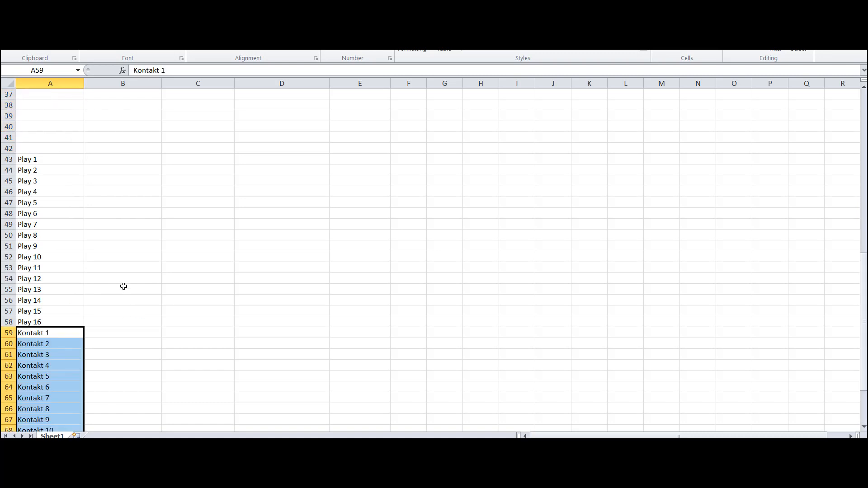
# - Delete the emptied rows 27 to 42 between the Engine 16 and Play 1 channels
pyautogui.scroll(4, 124, 287)
pyautogui.moveTo(9, 116); pyautogui.dragTo(6, 278)
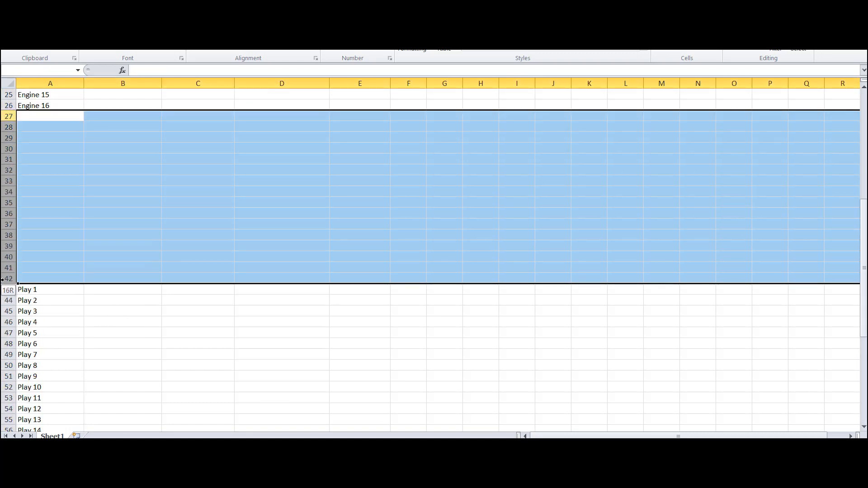
pyautogui.rightClick(8, 218)
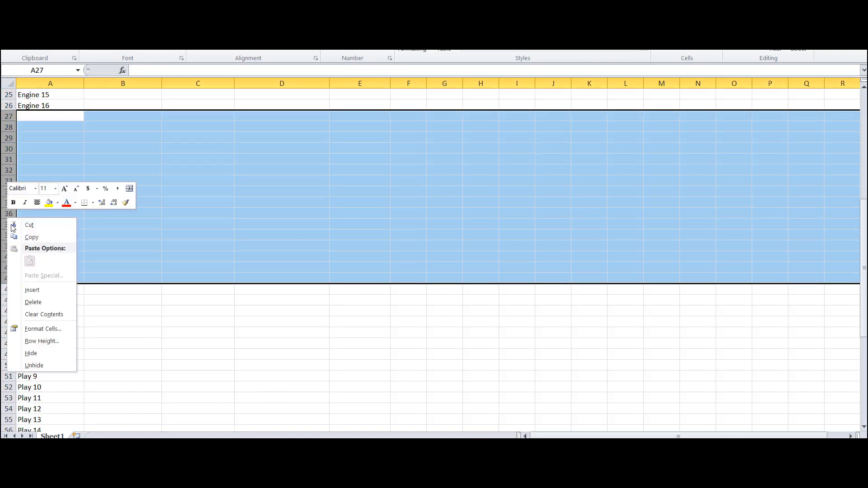
pyautogui.click(33, 303)
pyautogui.click(88, 171)
# - Review the order of the Engine, Play and Kontakt channels in the spreadsheet's channel column
pyautogui.scroll(2, 76, 175)
pyautogui.scroll(5, 75, 176)
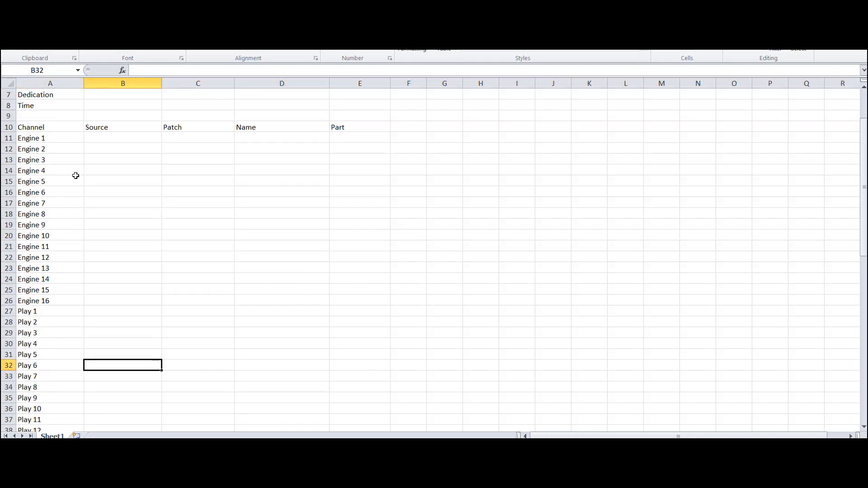
pyautogui.click(65, 170)
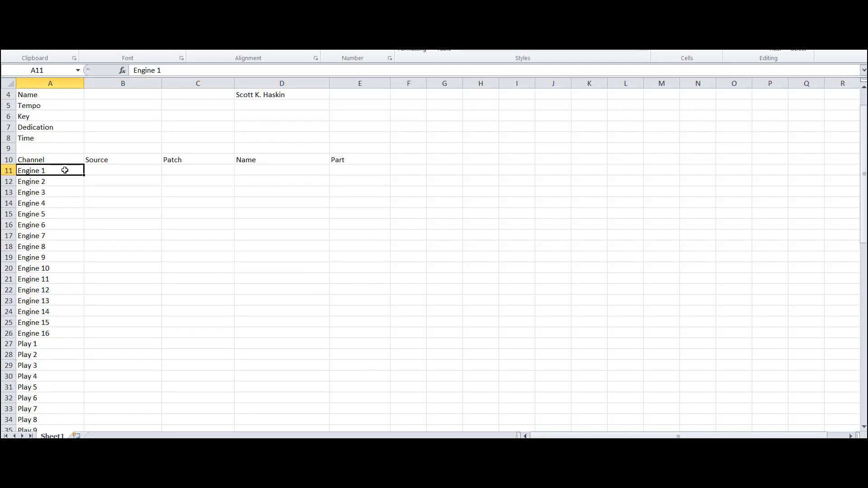
pyautogui.scroll(-3, 77, 305)
pyautogui.click(74, 305)
pyautogui.scroll(-4, 74, 304)
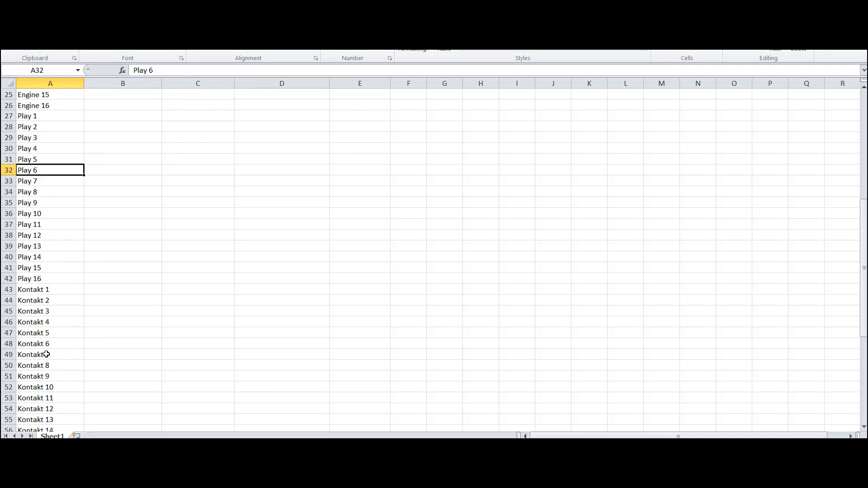
pyautogui.click(39, 361)
pyautogui.scroll(8, 107, 226)
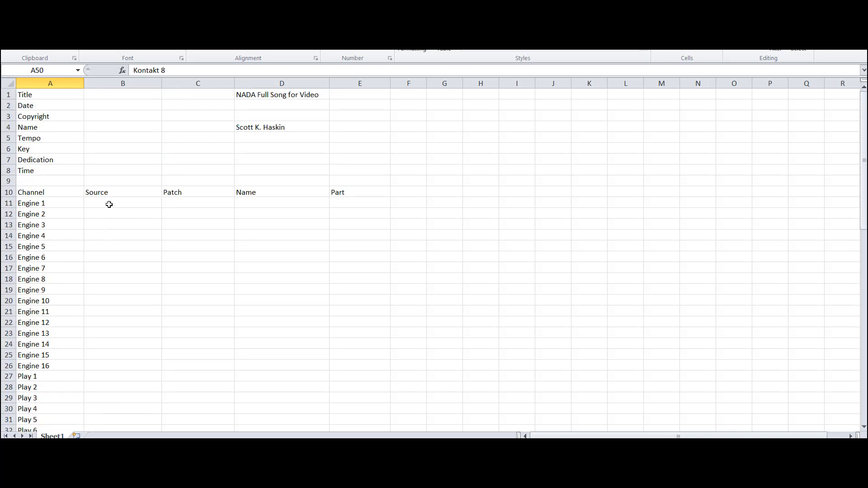
# - Go through the song information cells for title, date, copyright, tempo, key and dedication in column D
pyautogui.click(275, 96)
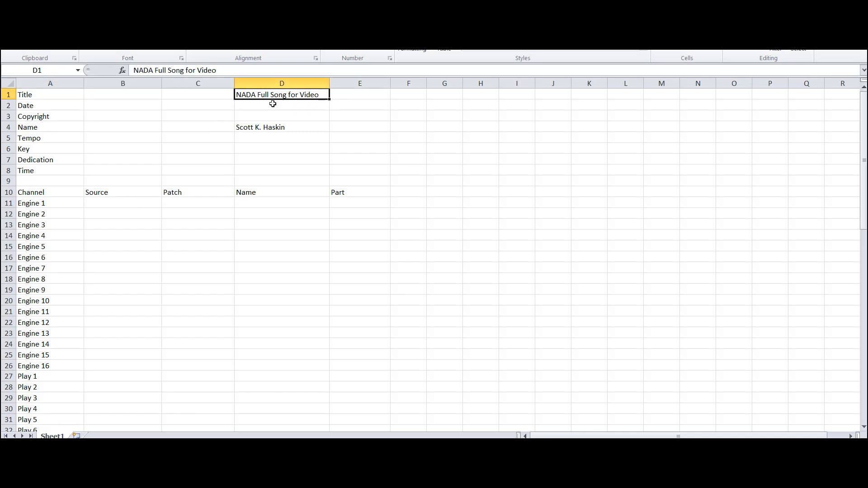
pyautogui.click(269, 105)
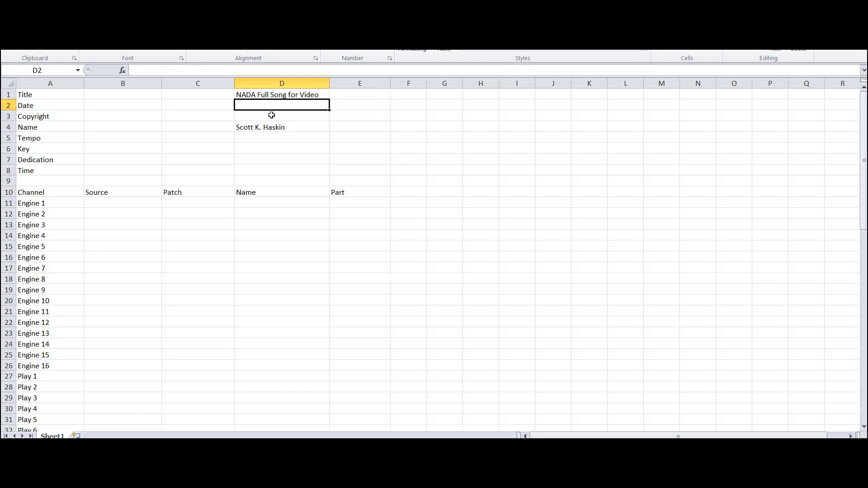
pyautogui.click(270, 115)
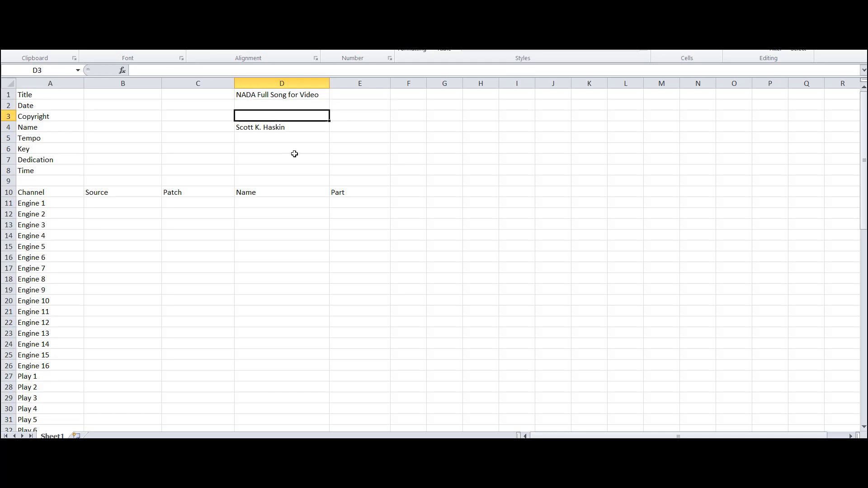
pyautogui.click(268, 139)
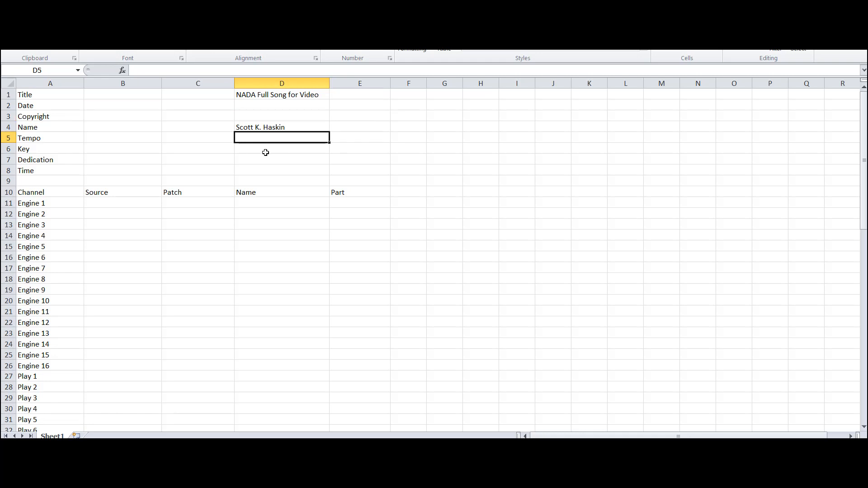
pyautogui.click(266, 150)
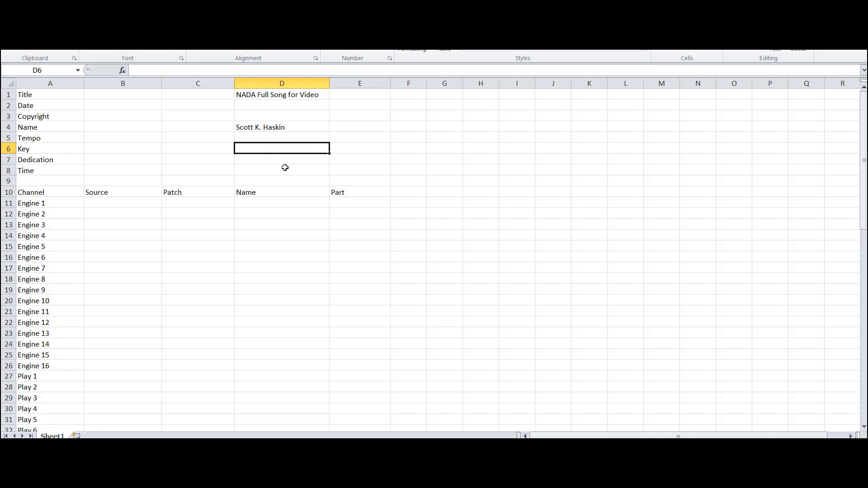
pyautogui.click(256, 156)
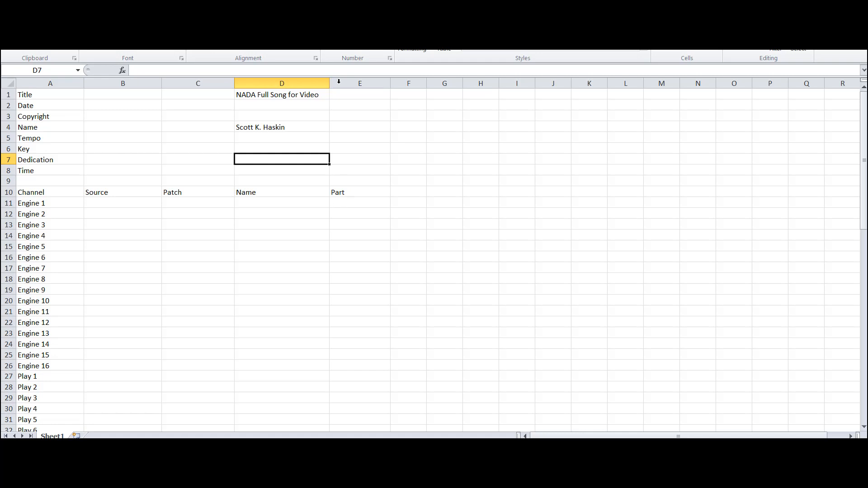
# - Copy the song title NADA Full Song for Video into the Dedication row's cell D7
pyautogui.click(278, 94)
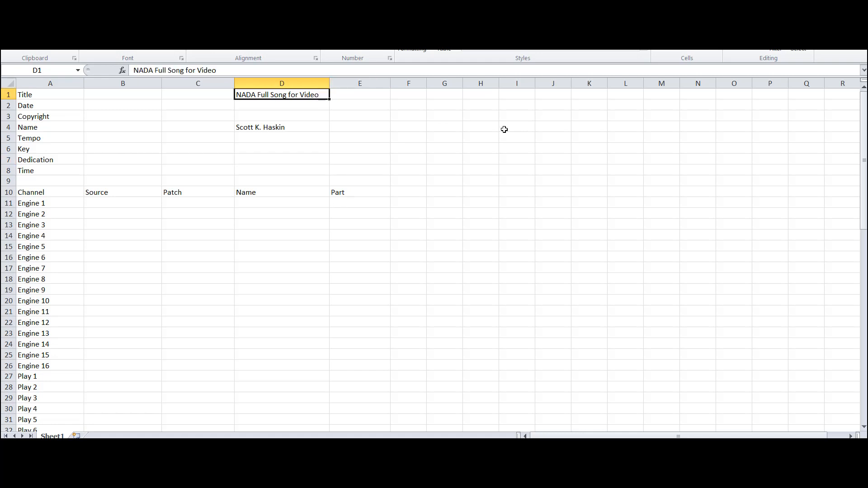
pyautogui.hotkey('ctrl', 'c')
pyautogui.click(270, 166)
pyautogui.click(274, 159)
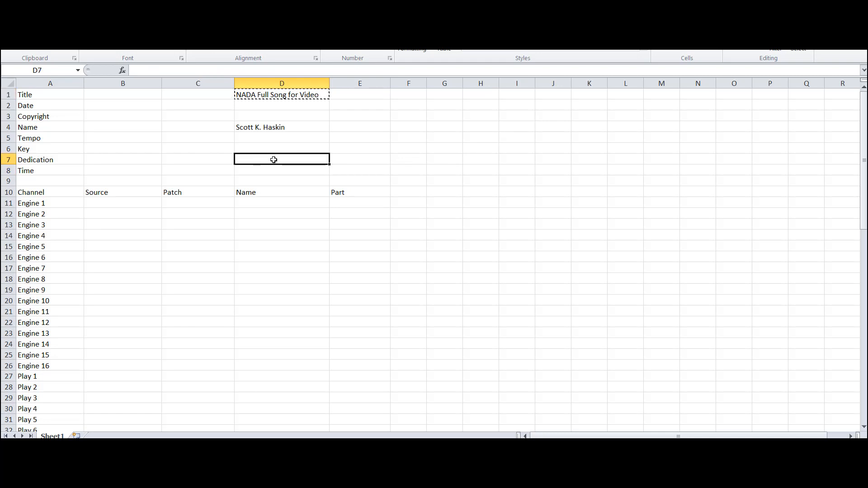
pyautogui.hotkey('ctrl', 'v')
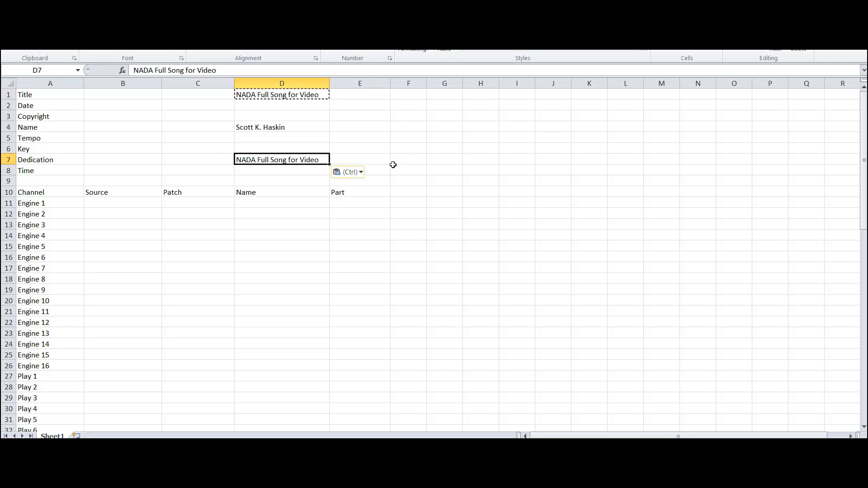
pyautogui.click(271, 171)
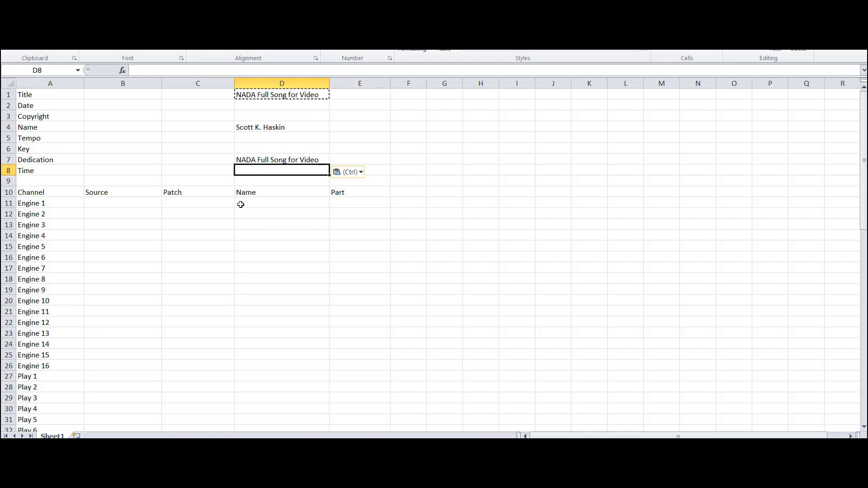
pyautogui.click(42, 94)
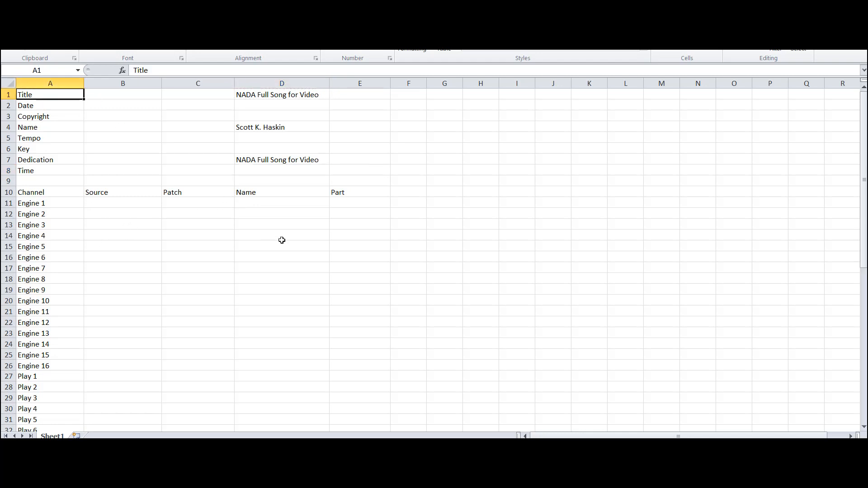
pyautogui.scroll(-3, 90, 193)
pyautogui.scroll(3, 89, 192)
# - Switch back to the Cakewalk project and show the instrument libraries in the Kontakt window
pyautogui.hotkey('alt', 'Tab')
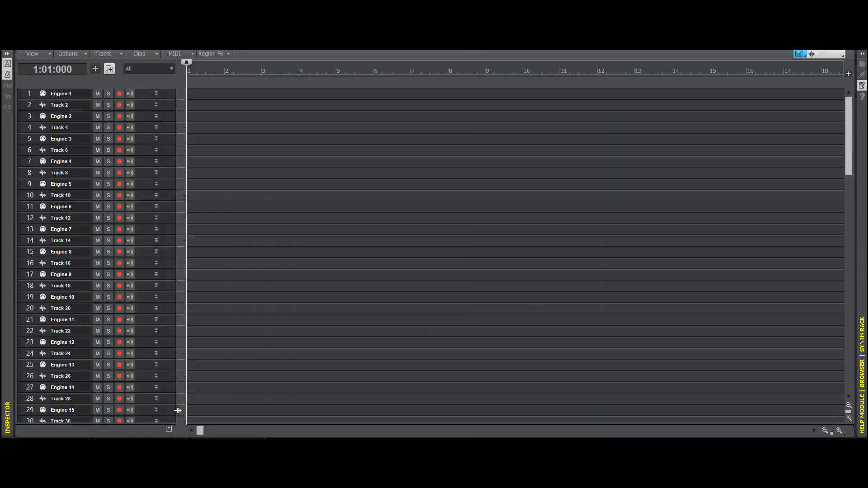
pyautogui.click(235, 444)
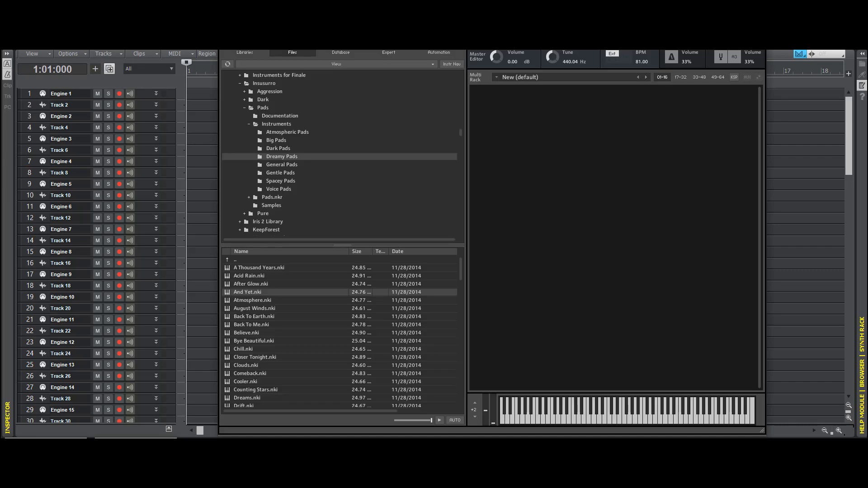
pyautogui.click(238, 53)
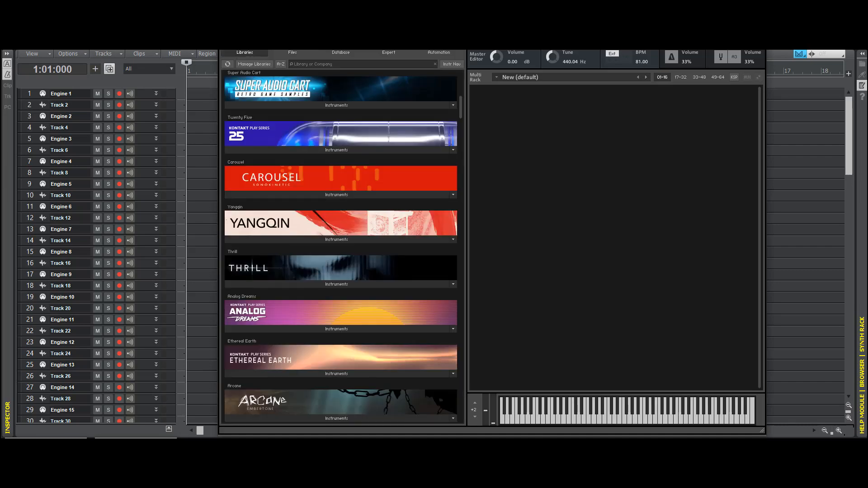
# - Put away the Kontakt window and bring up the Best Service Engine instrument window
pyautogui.click(723, 9)
pyautogui.click(45, 439)
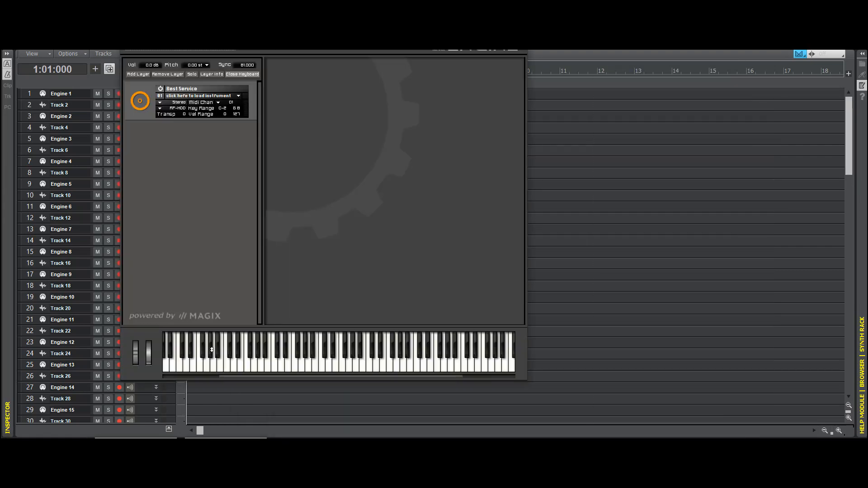